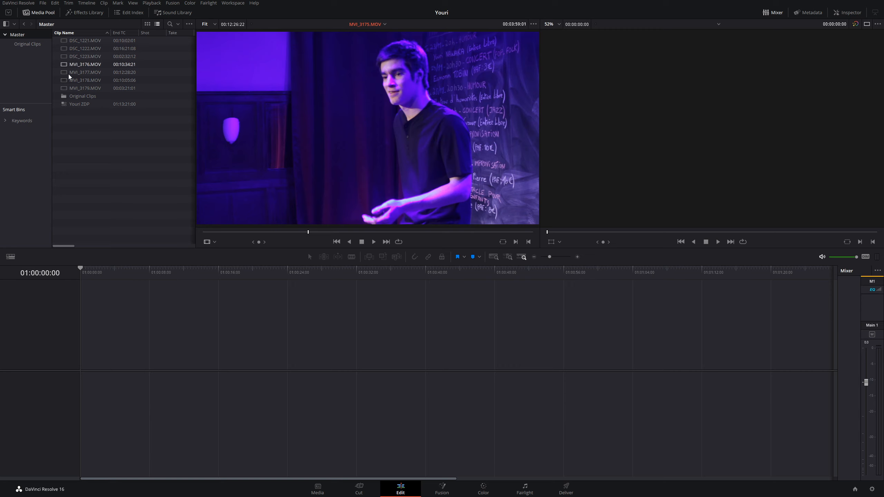
Preview part of the multicam clip in the source viewer and place it at the start of the empty timeline
{"action": "double_click", "coordinate": [70, 104]}
{"action": "left_click", "coordinate": [253, 232]}
{"action": "key", "text": "space"}
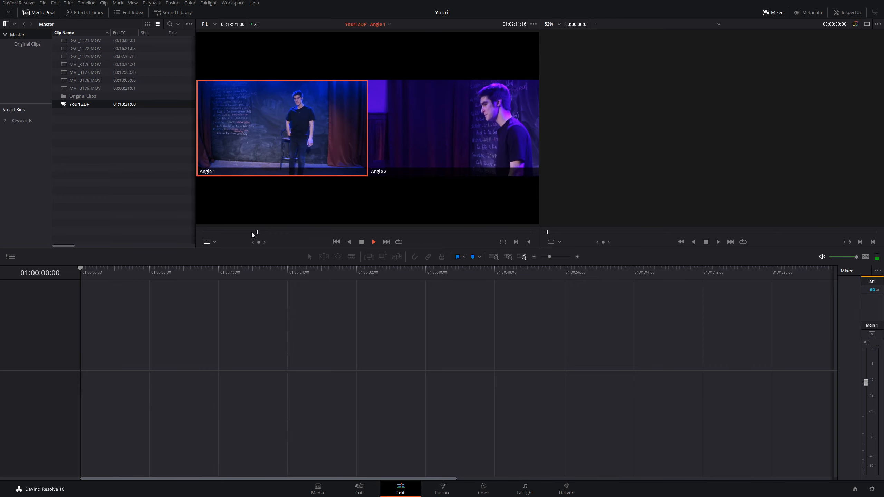
{"action": "key", "text": "space"}
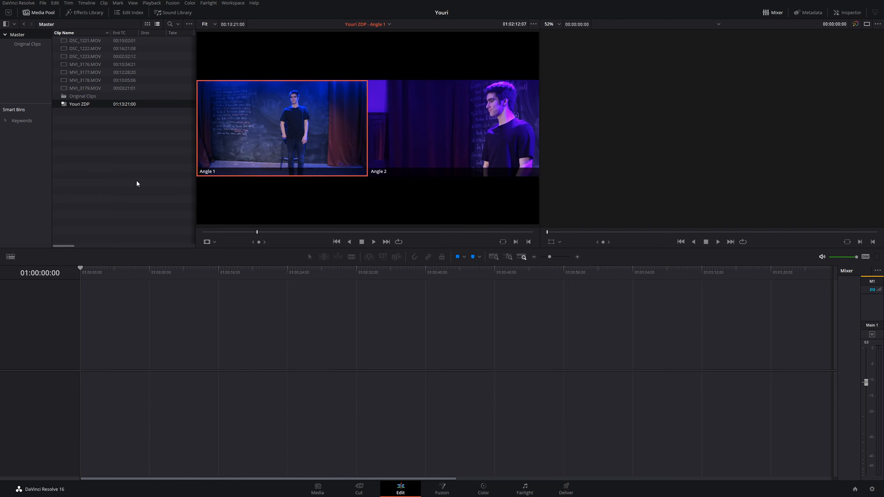
{"action": "left_click_drag", "start_coordinate": [66, 104], "coordinate": [85, 354]}
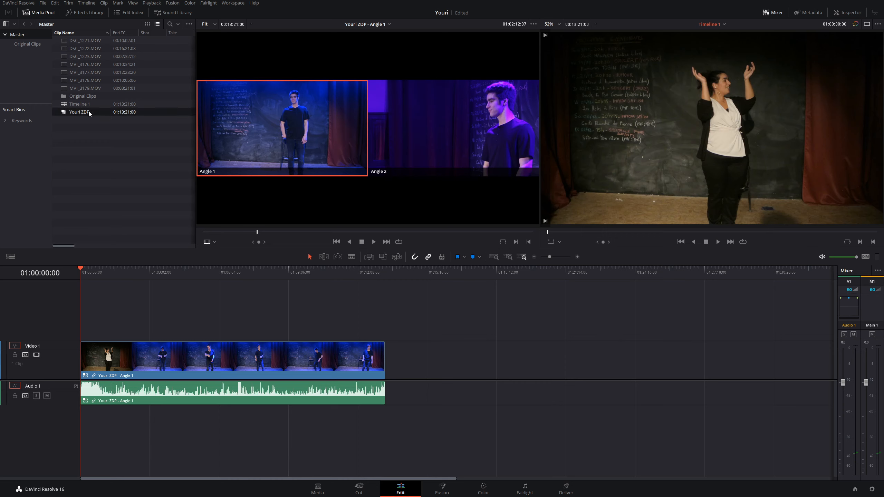
Open the multicam clip in its own timeline, enable tabbed timelines with Timeline 1 beside it, and close the extra tab
{"action": "right_click", "coordinate": [75, 112]}
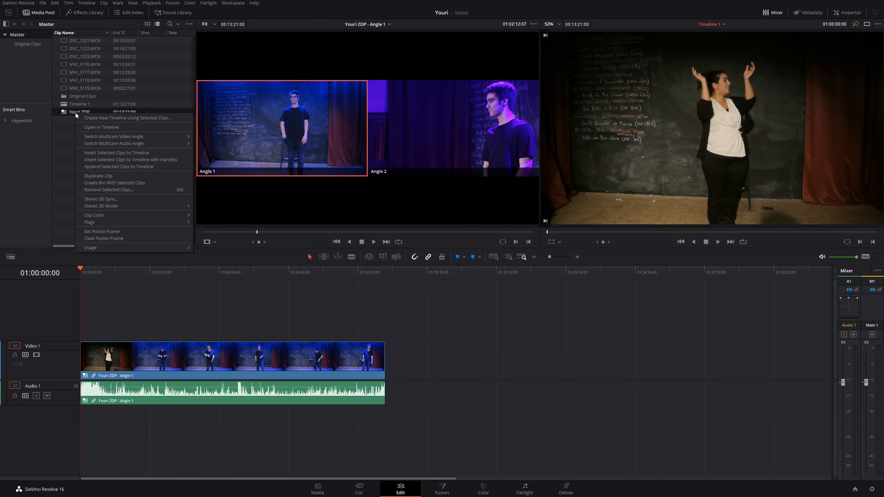
{"action": "left_click", "coordinate": [95, 128]}
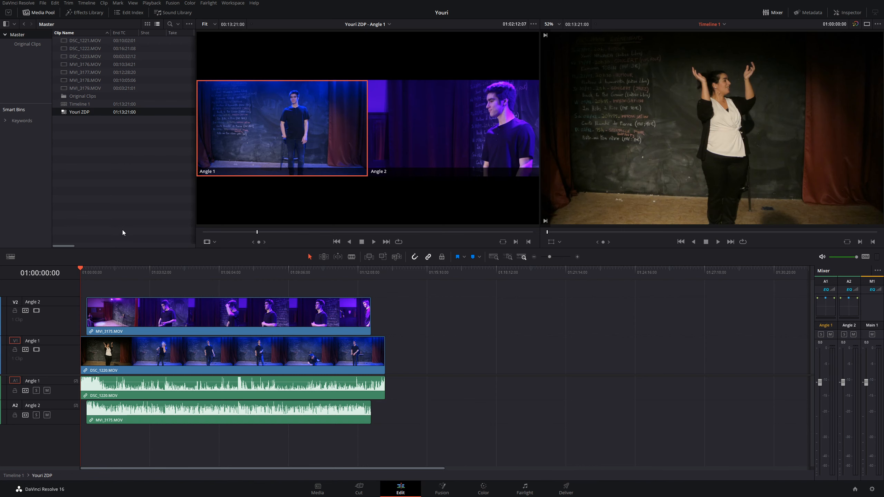
{"action": "left_click", "coordinate": [10, 257]}
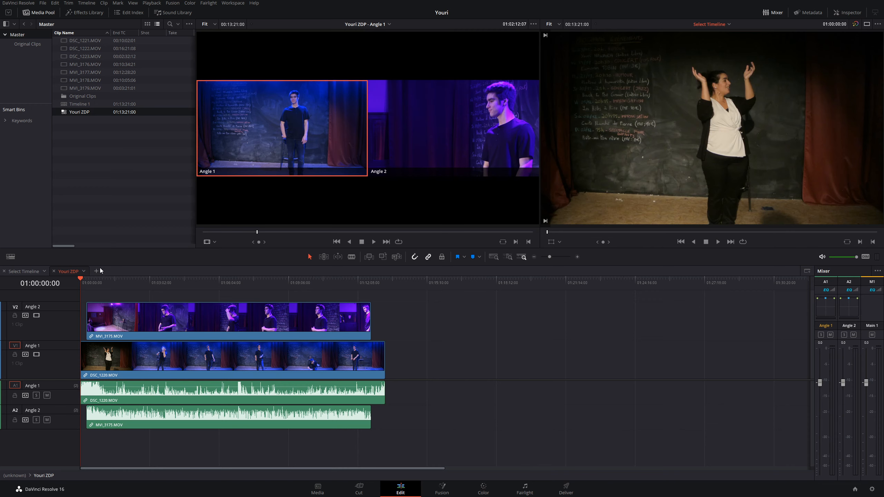
{"action": "left_click", "coordinate": [26, 272]}
{"action": "left_click", "coordinate": [43, 271]}
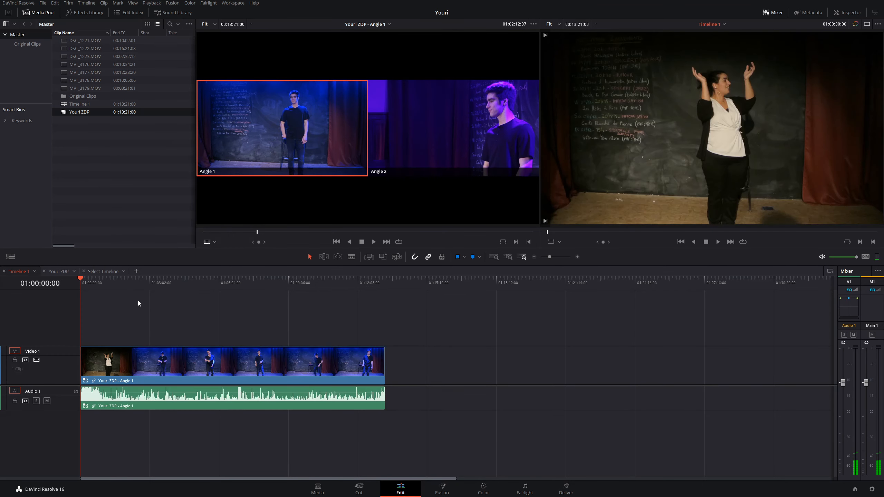
{"action": "left_click", "coordinate": [84, 271]}
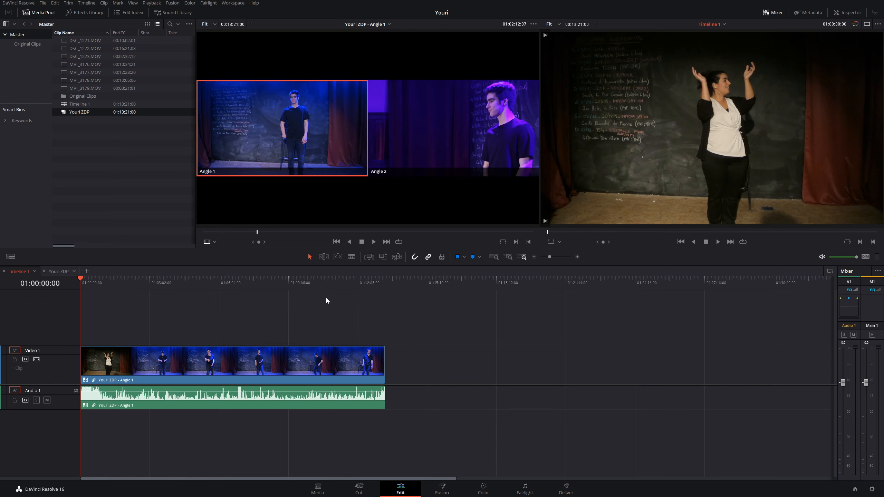
Try shifting the Angle 2 clip inside the multicam timeline, undo the move, and return to Timeline 1
{"action": "left_click", "coordinate": [58, 272]}
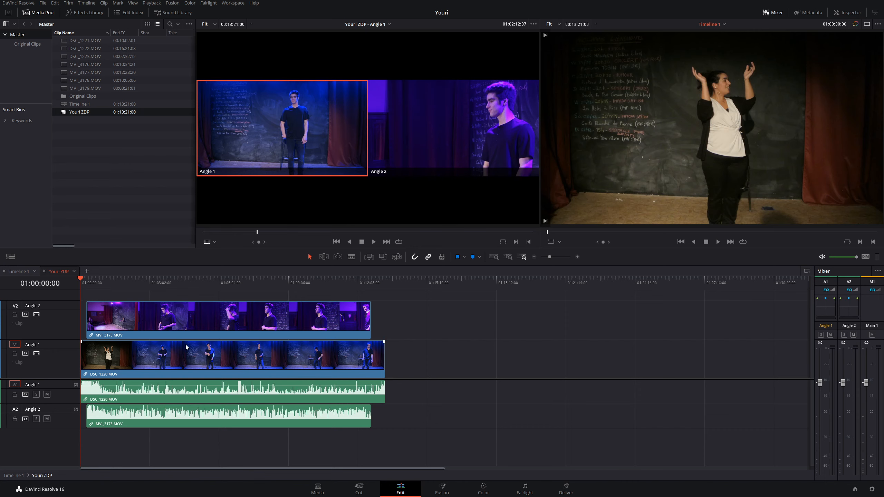
{"action": "left_click", "coordinate": [162, 310]}
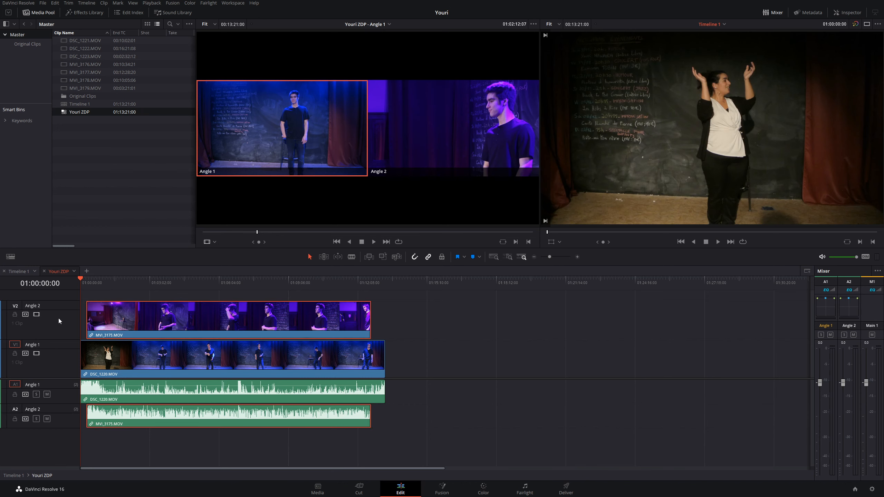
{"action": "left_click", "coordinate": [127, 390]}
{"action": "left_click", "coordinate": [133, 331]}
{"action": "mouse_move", "coordinate": [124, 310]}
{"action": "left_mouse_down"}
{"action": "mouse_move", "coordinate": [140, 313]}
{"action": "mouse_move", "coordinate": [116, 313]}
{"action": "mouse_move", "coordinate": [127, 312]}
{"action": "left_mouse_up"}
{"action": "key", "text": "ctrl+z"}
{"action": "scroll", "coordinate": [64, 341], "scroll_direction": "up", "scroll_amount": 2}
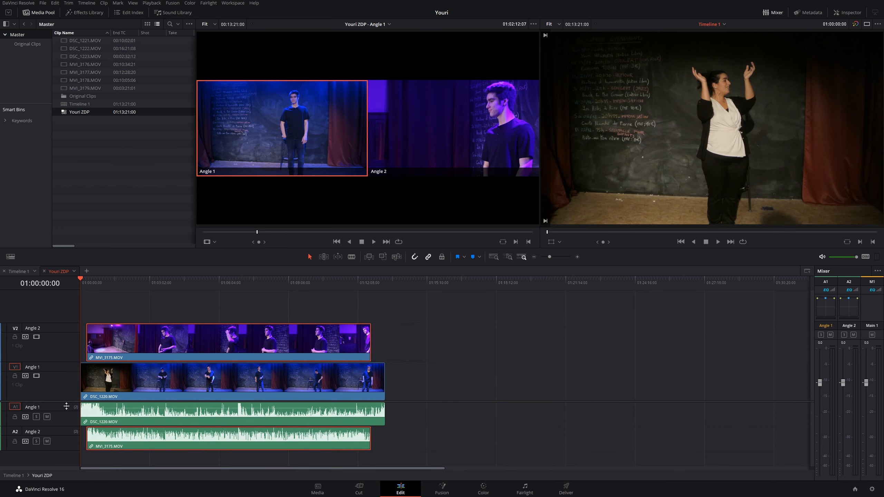
{"action": "left_click", "coordinate": [17, 272]}
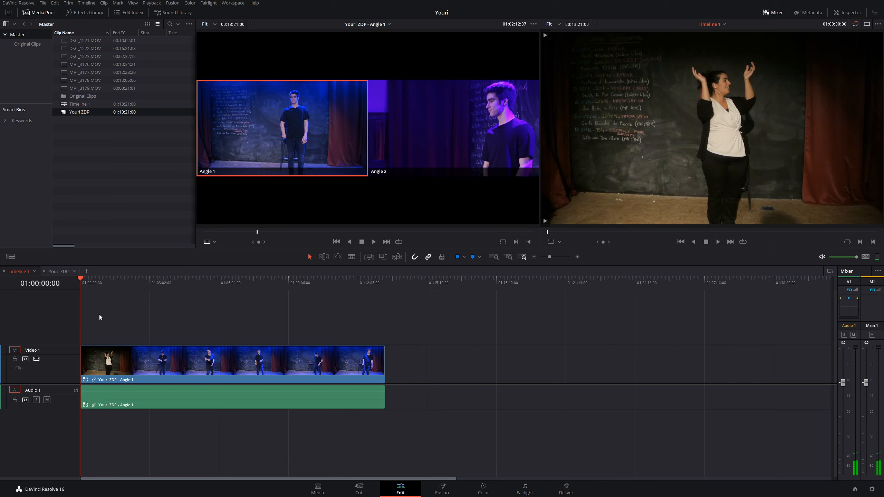
Add a third video track to the multicam clip's timeline and name it Angle 3
{"action": "left_click", "coordinate": [66, 273]}
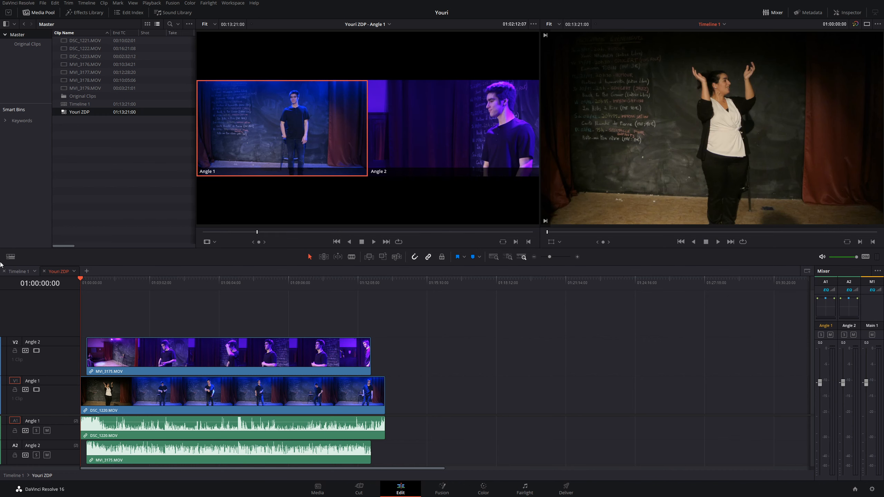
{"action": "right_click", "coordinate": [50, 309]}
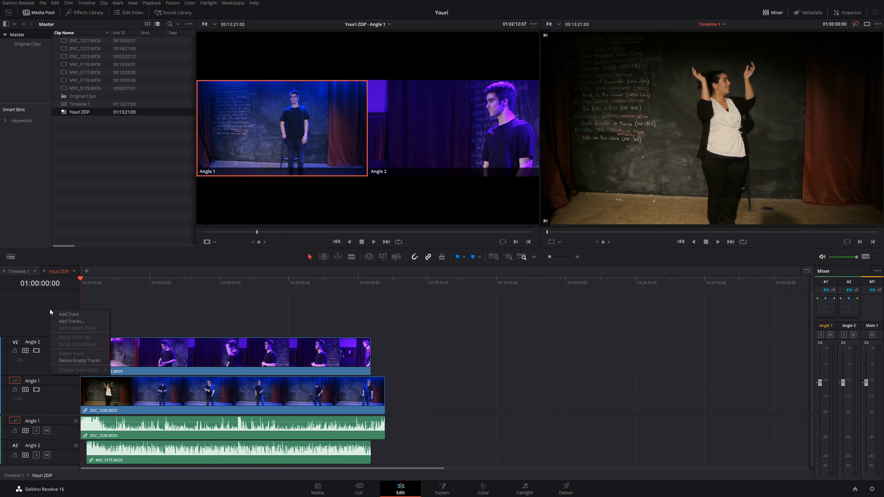
{"action": "left_click", "coordinate": [69, 314]}
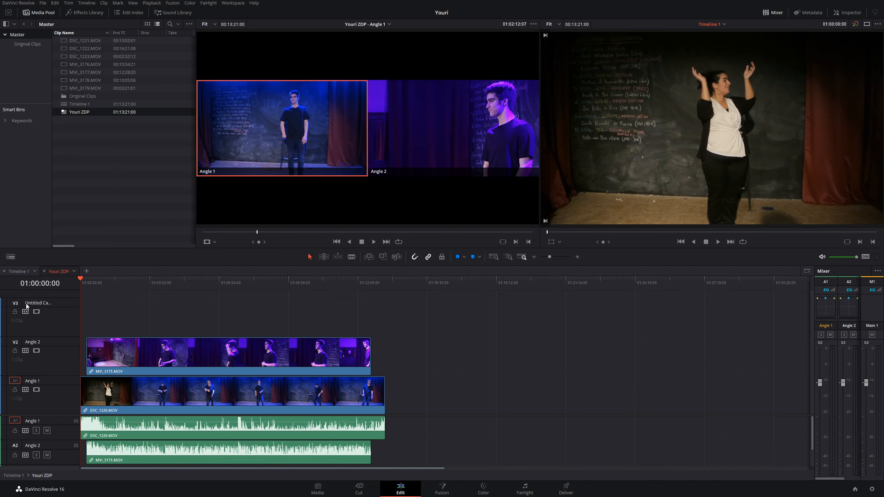
{"action": "type", "text": "Angle 3"}
Place DSC_1221.MOV on the Angle 3 track of the multicam timeline and go back to Timeline 1
{"action": "left_click", "coordinate": [65, 41]}
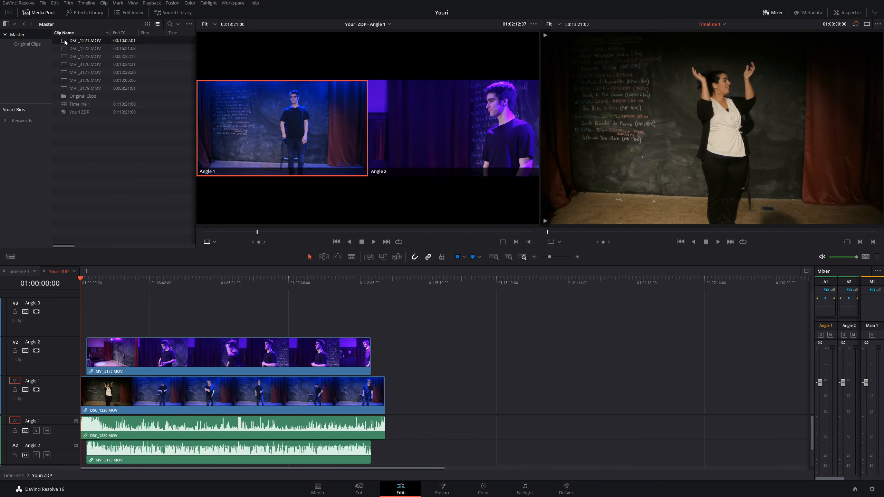
{"action": "left_click_drag", "start_coordinate": [65, 42], "coordinate": [123, 314]}
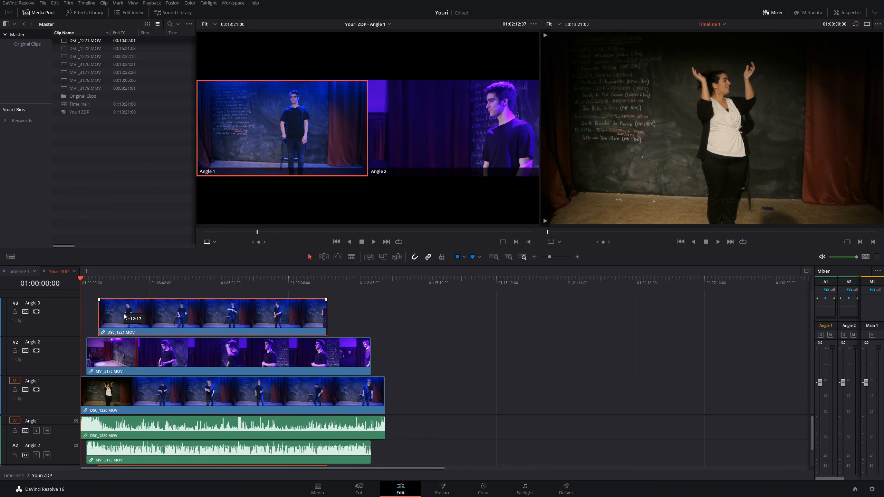
{"action": "left_click", "coordinate": [345, 313]}
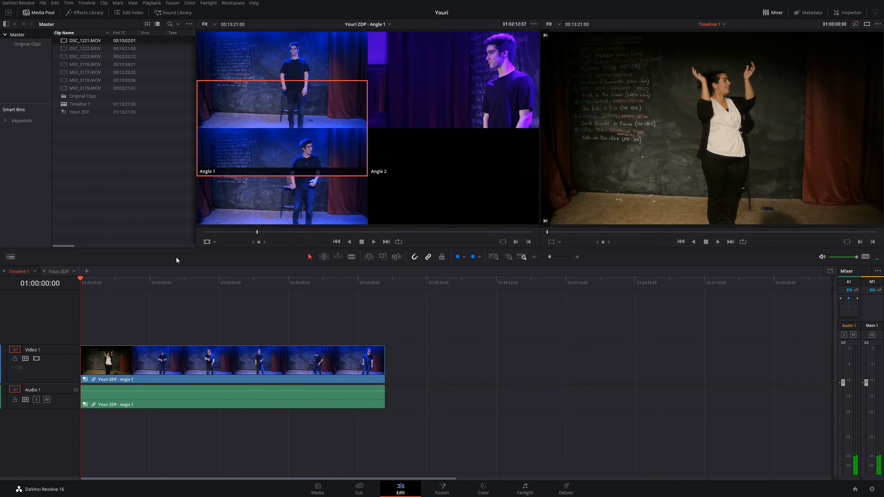
Check the multicam clip's angles in the source viewer and switch that viewer to Multicam mode
{"action": "left_click", "coordinate": [127, 359]}
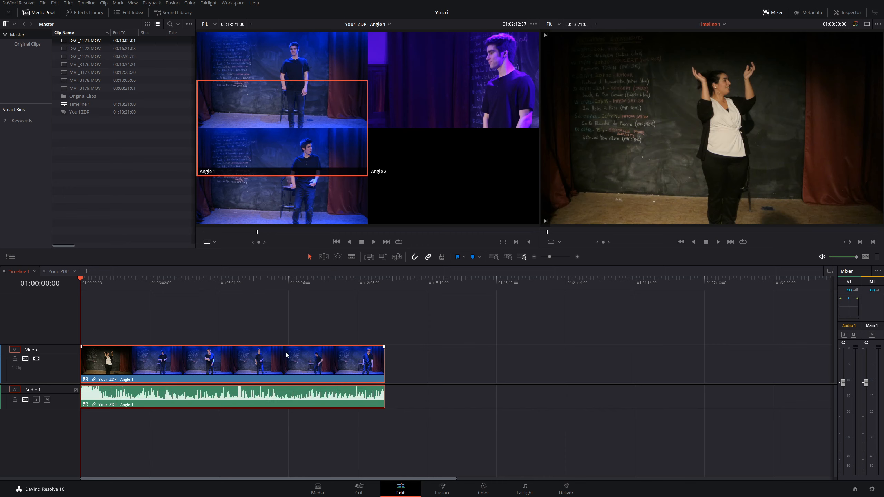
{"action": "left_click", "coordinate": [79, 112]}
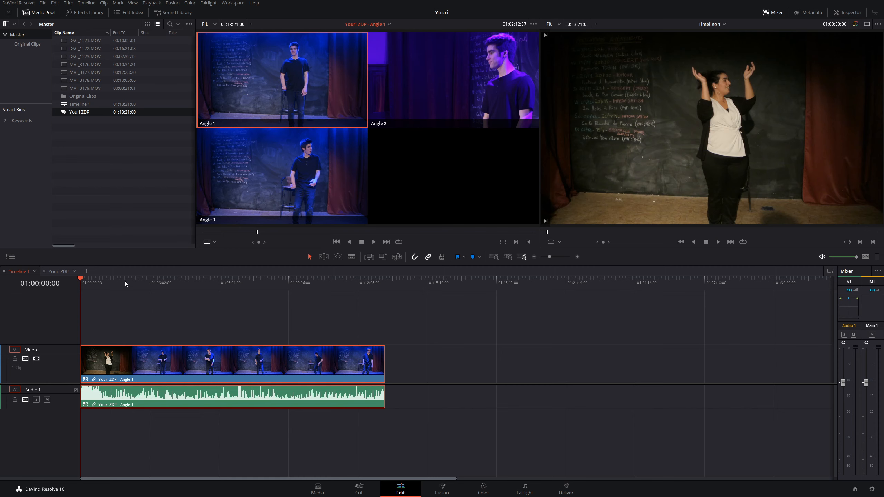
{"action": "left_click", "coordinate": [215, 243]}
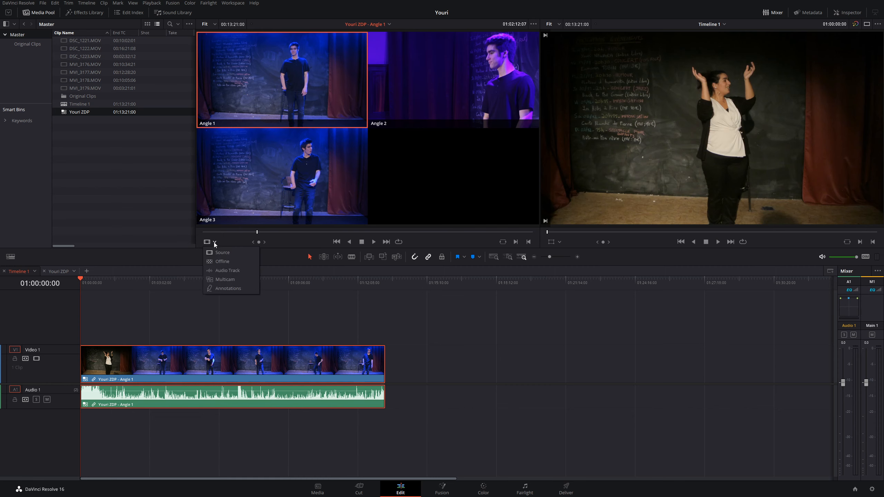
{"action": "left_click", "coordinate": [222, 280]}
{"action": "left_click", "coordinate": [180, 285]}
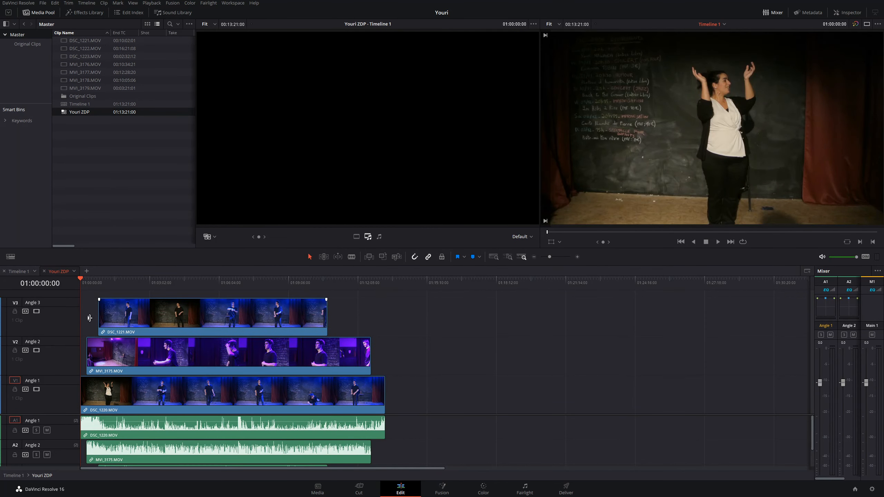
Delete the Angle 3 video track from the multicam clip's timeline
{"action": "right_click", "coordinate": [58, 315]}
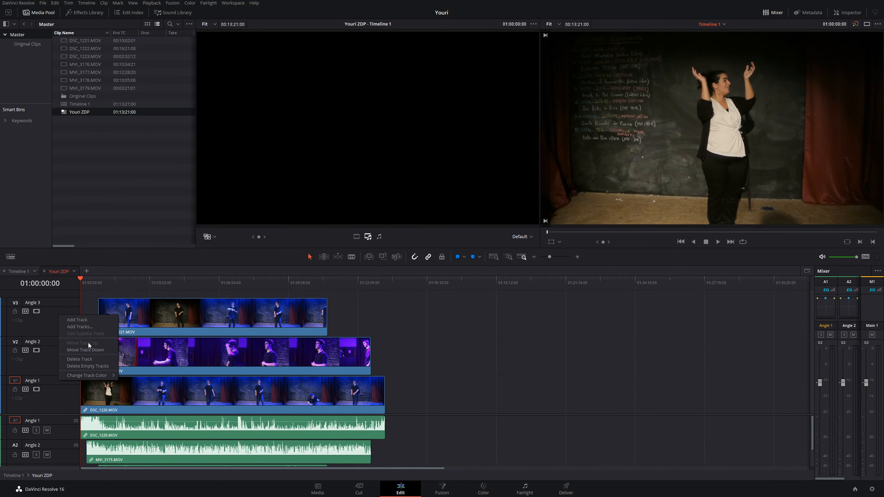
{"action": "left_click", "coordinate": [88, 359]}
{"action": "left_click", "coordinate": [130, 285]}
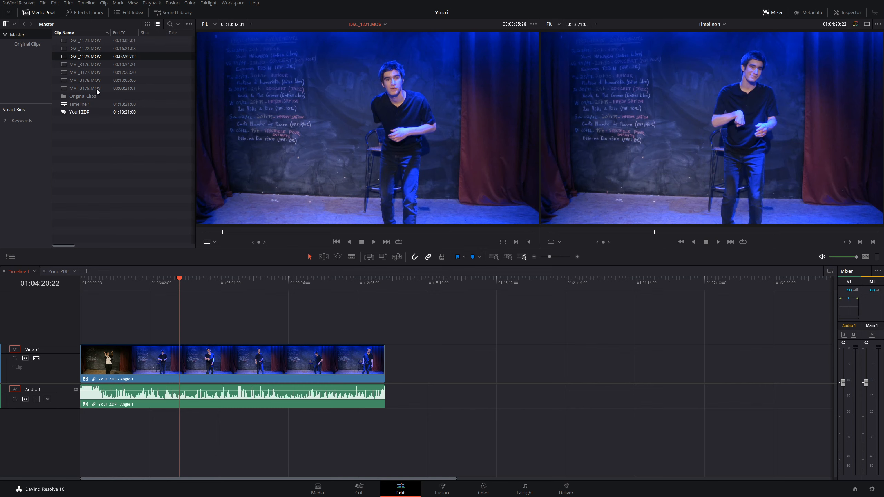
Start a new multicam clip from DSC_1221.MOV, DSC_1222.MOV, MVI_3178.MOV and MVI_3179.MOV
{"action": "left_click", "coordinate": [66, 80]}
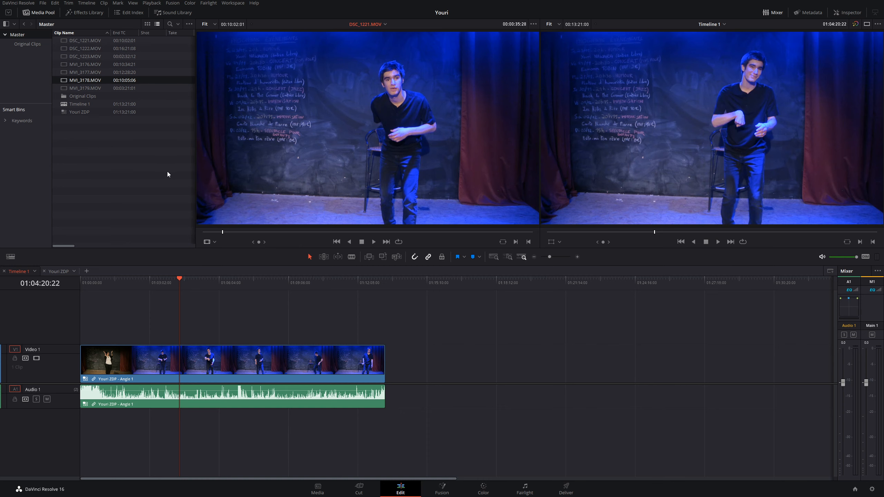
{"action": "left_click", "coordinate": [83, 42]}
{"action": "left_click", "coordinate": [85, 48], "text": "ctrl"}
{"action": "left_click", "coordinate": [83, 80], "text": "ctrl"}
{"action": "left_click", "coordinate": [82, 88], "text": "ctrl"}
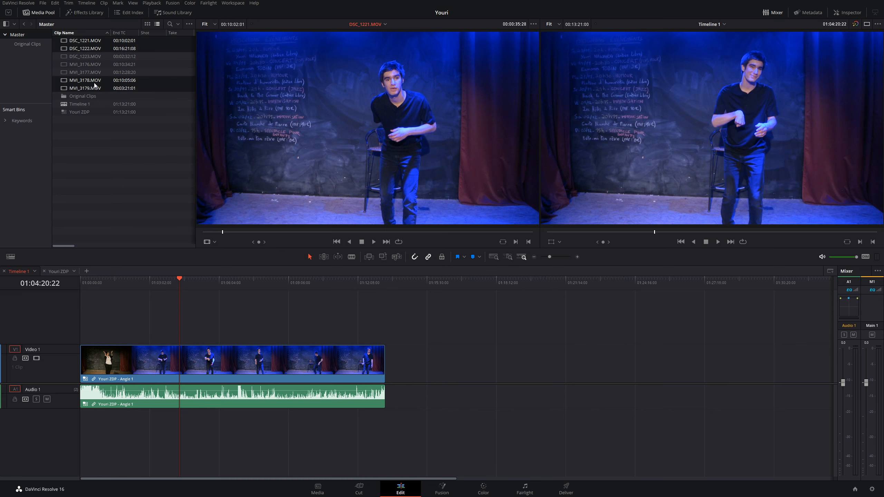
{"action": "right_click", "coordinate": [94, 82]}
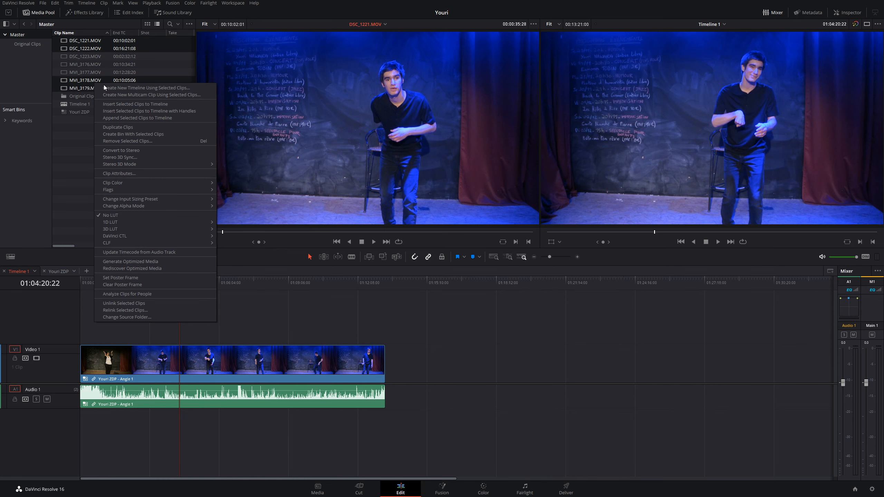
{"action": "left_click", "coordinate": [133, 94]}
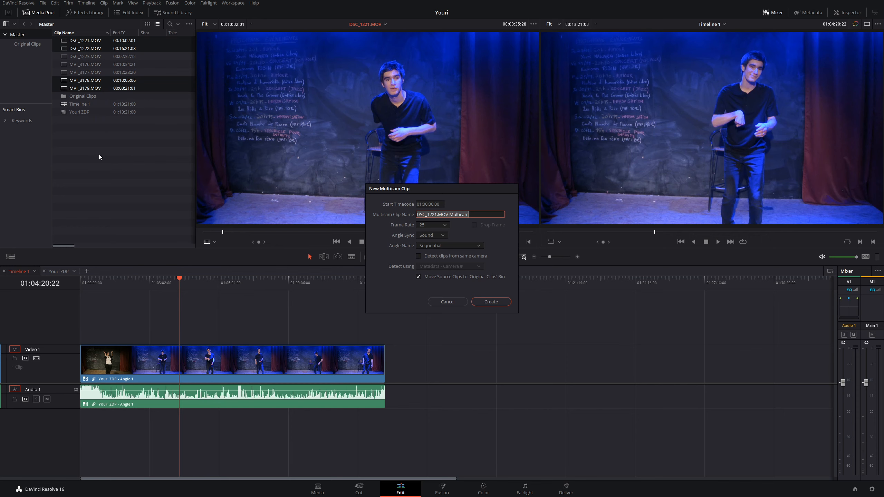
Enable detection of clips from the same camera, review the metadata choices for it, and cancel the new multicam clip
{"action": "left_click", "coordinate": [435, 255]}
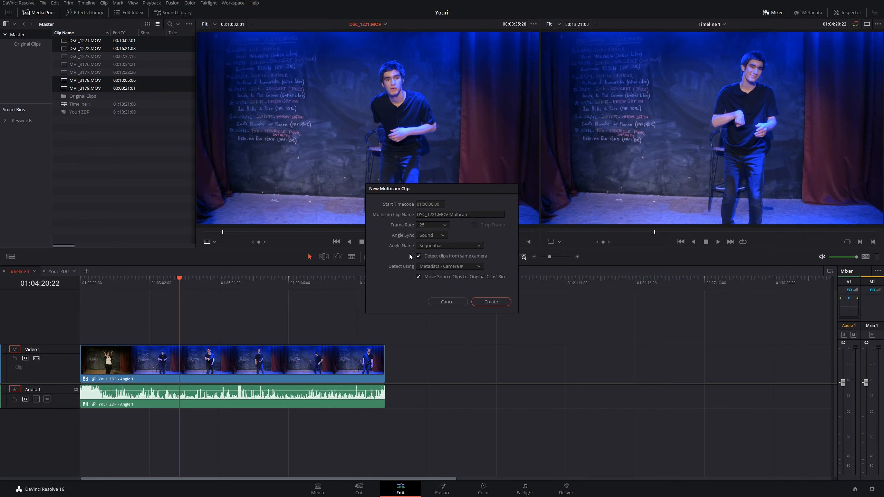
{"action": "left_click", "coordinate": [461, 265]}
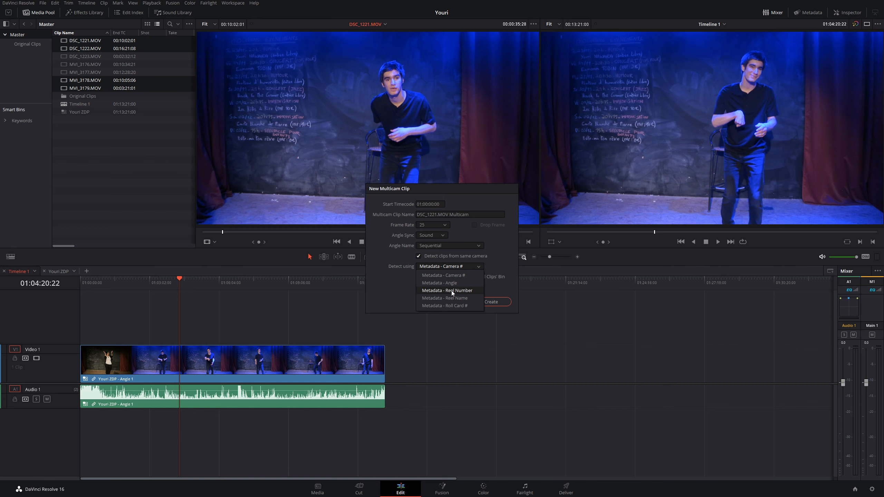
{"action": "left_click", "coordinate": [383, 279]}
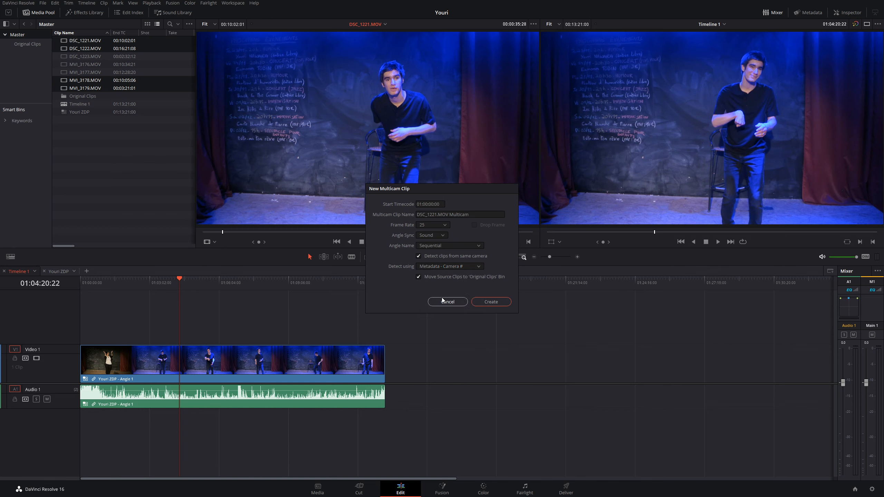
{"action": "left_click", "coordinate": [440, 302]}
Examine the Shot & Scene metadata of DSC_1221.MOV and MVI_3176.MOV for their angle and camera numbers
{"action": "left_click", "coordinate": [85, 40]}
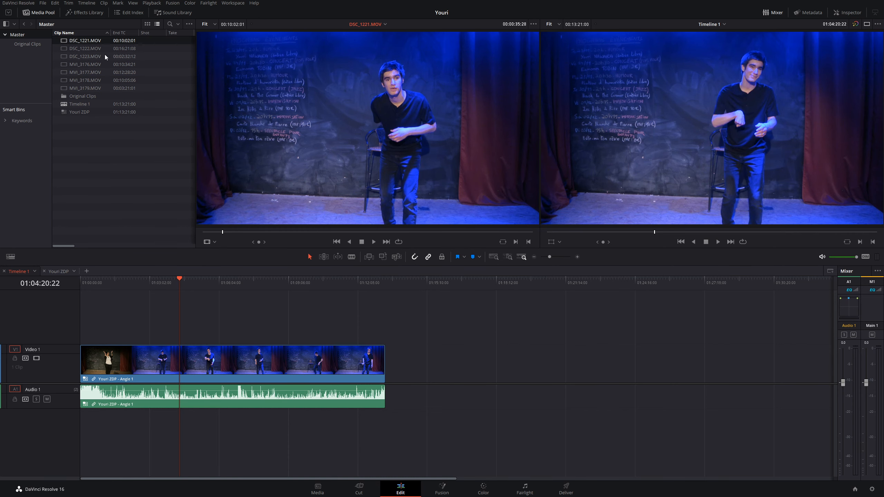
{"action": "left_click", "coordinate": [807, 13]}
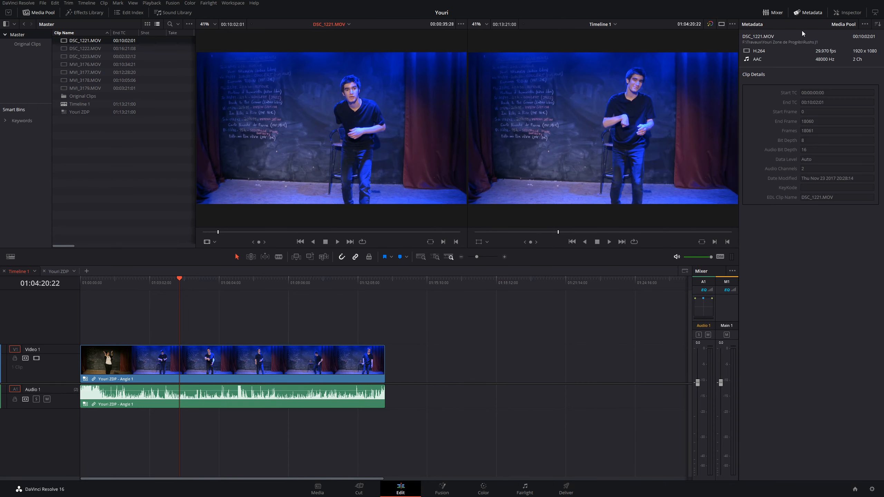
{"action": "left_click", "coordinate": [877, 24]}
{"action": "left_click", "coordinate": [863, 39]}
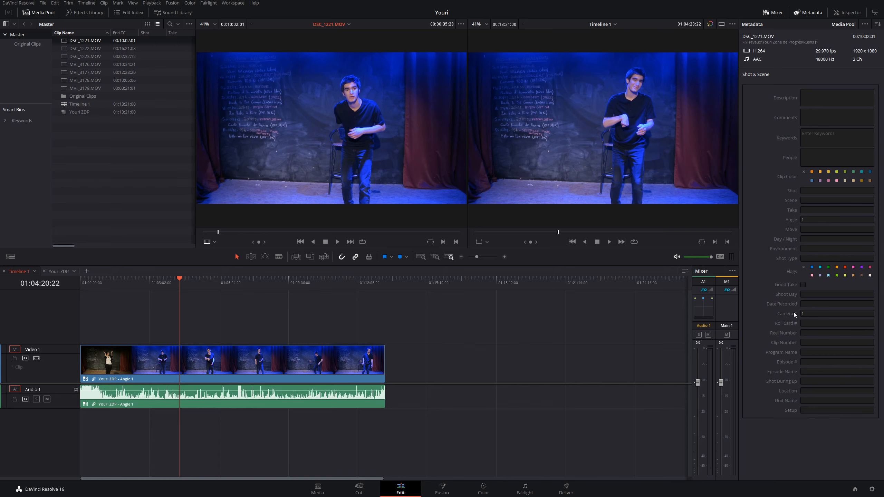
{"action": "left_click", "coordinate": [63, 64]}
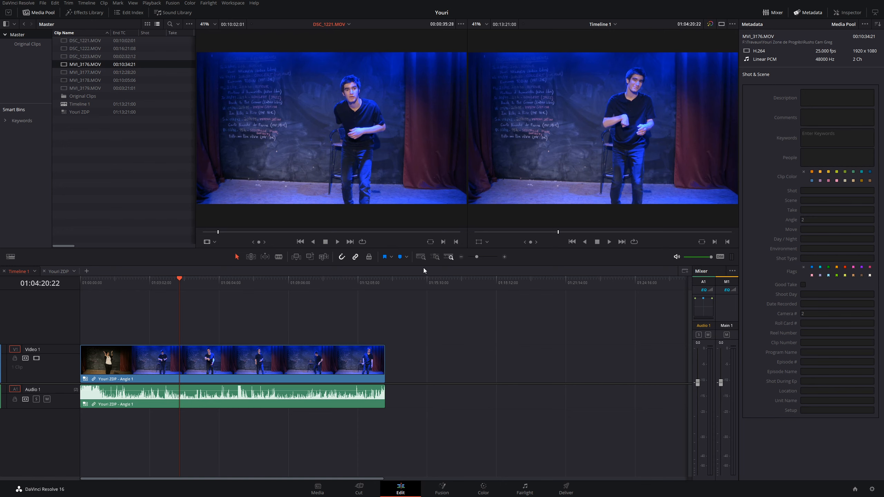
Create a sound-synced multicam clip from DSC_1221.MOV, DSC_1222.MOV, MVI_3177.MOV and MVI_3178.MOV, detecting same-camera clips by Camera # metadata
{"action": "left_click", "coordinate": [64, 42]}
{"action": "left_click", "coordinate": [73, 48], "text": "ctrl"}
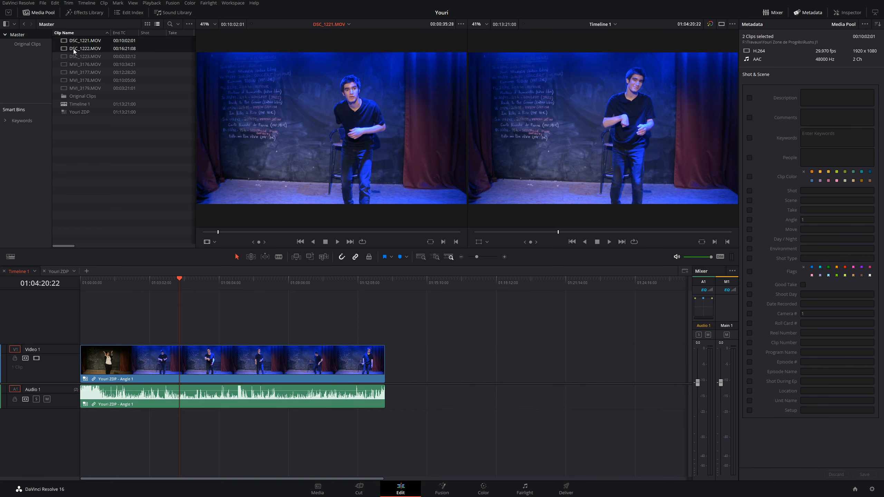
{"action": "left_click", "coordinate": [77, 72], "text": "ctrl"}
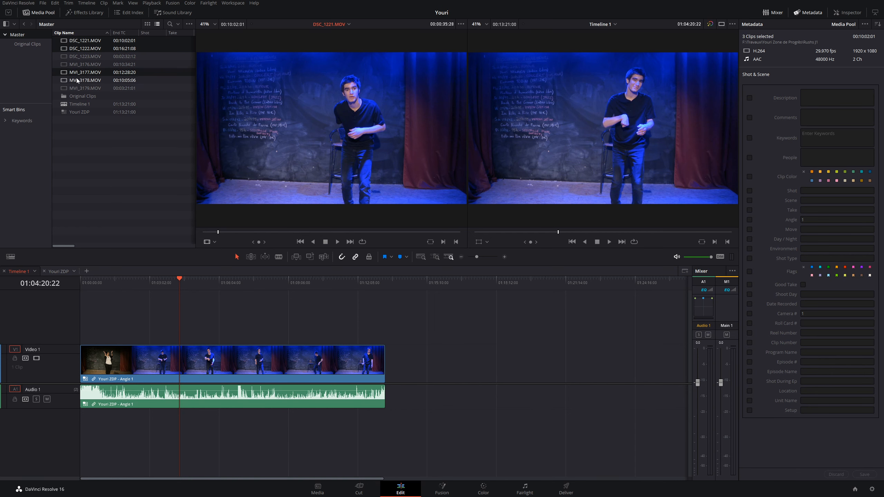
{"action": "left_click", "coordinate": [76, 80], "text": "ctrl"}
{"action": "right_click", "coordinate": [76, 79]}
{"action": "left_click", "coordinate": [115, 100]}
{"action": "left_click", "coordinate": [426, 257]}
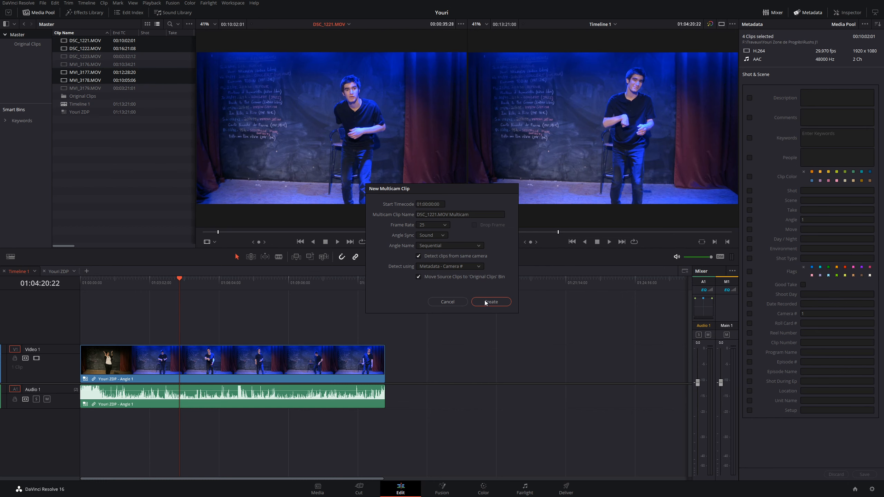
{"action": "left_click", "coordinate": [500, 302]}
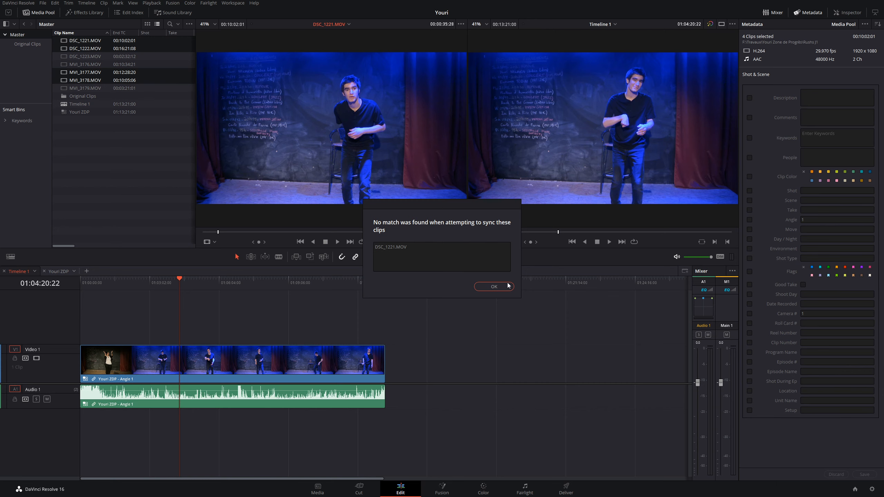
{"action": "left_click", "coordinate": [497, 286]}
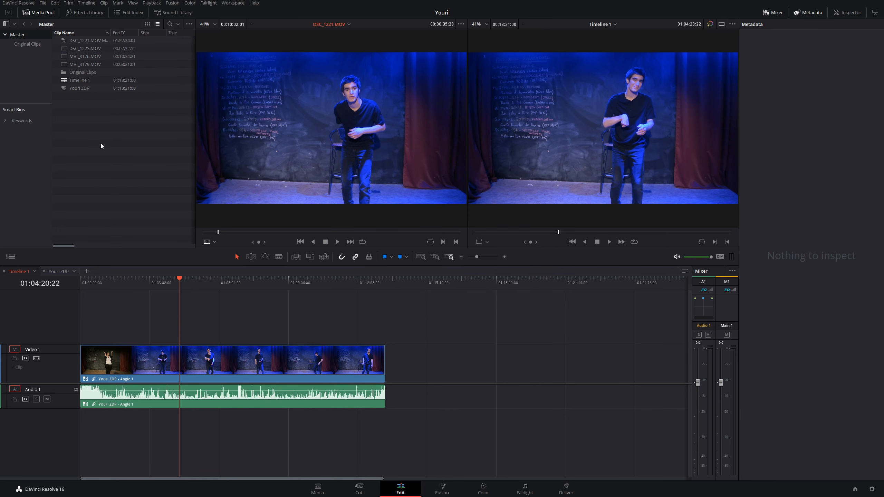
Play part of DSC_1221.MOV Multicam in the source viewer to compare its two angles, and open the Original Clips bin
{"action": "double_click", "coordinate": [66, 41]}
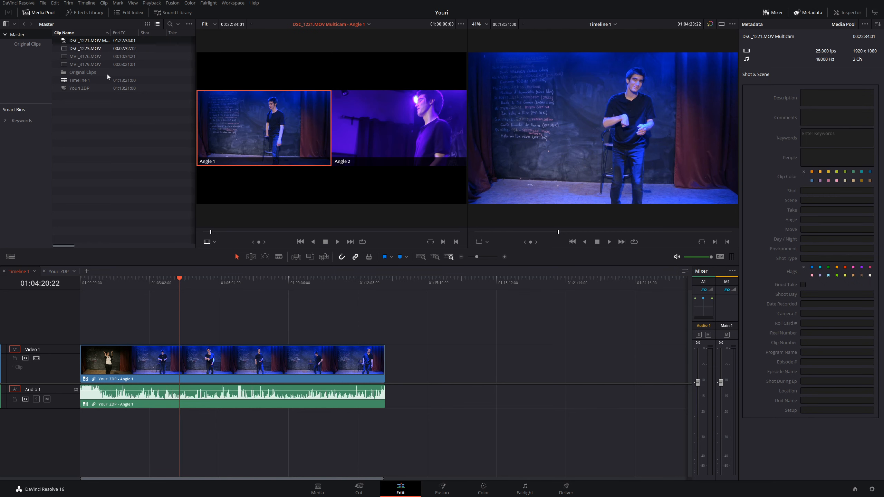
{"action": "left_click", "coordinate": [244, 231]}
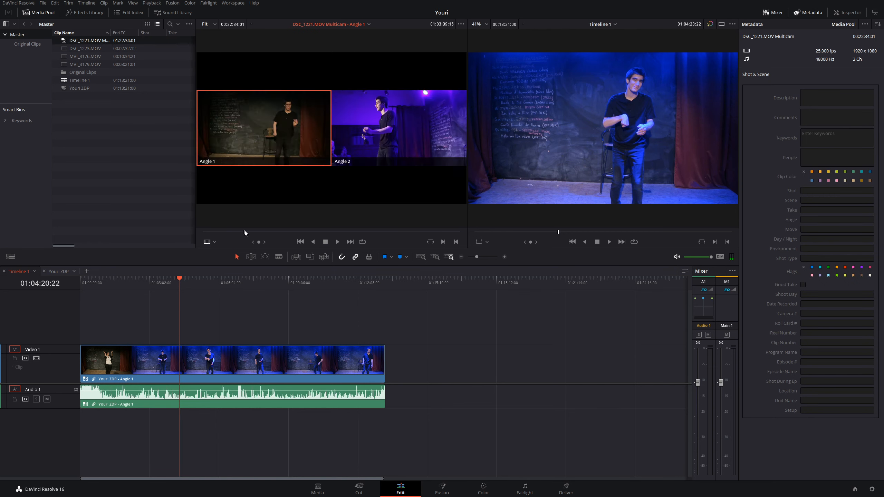
{"action": "key", "text": "space"}
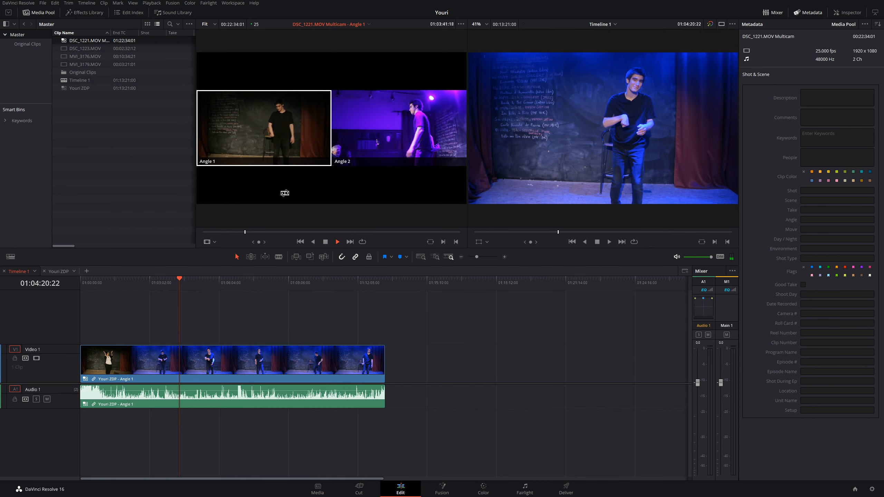
{"action": "key", "text": "space"}
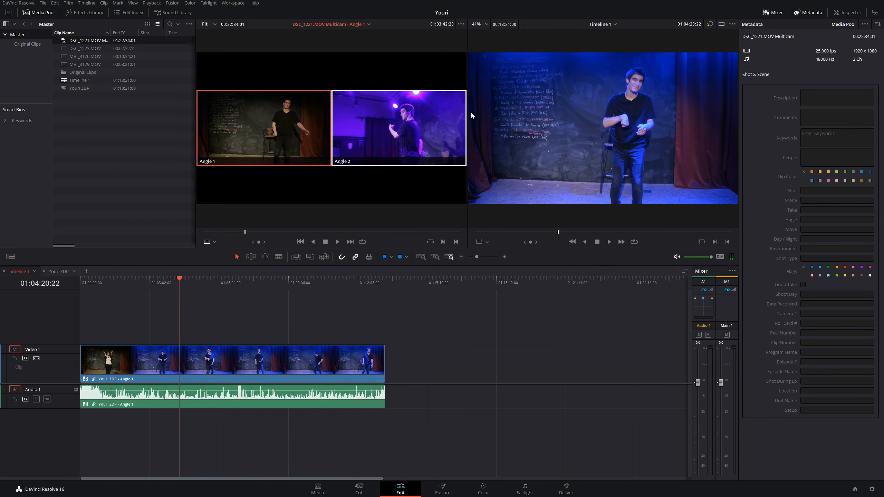
{"action": "left_click", "coordinate": [93, 154]}
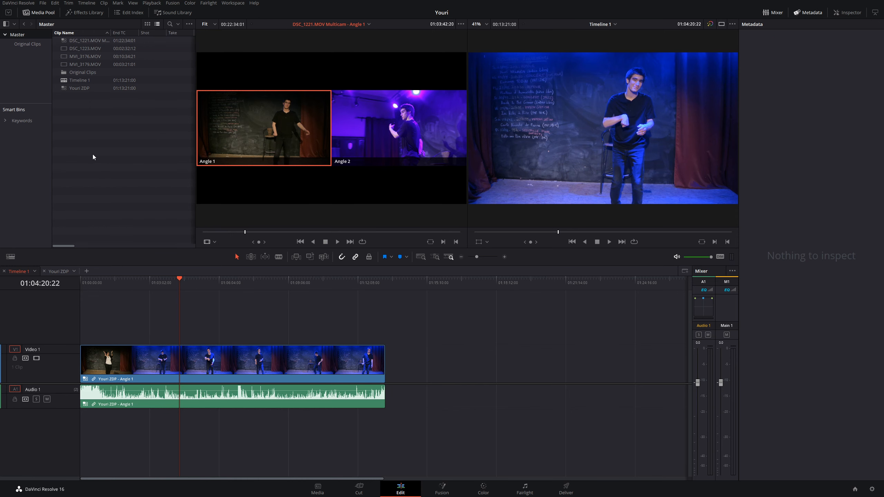
{"action": "double_click", "coordinate": [85, 72]}
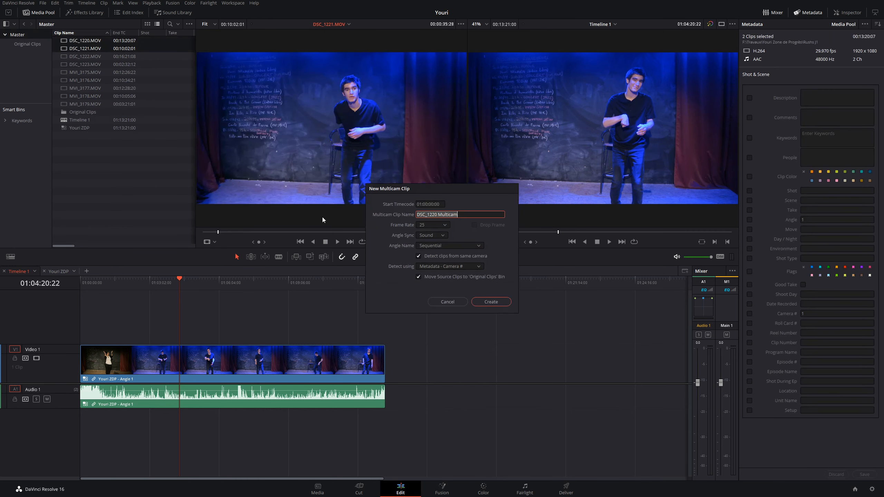
Review the angle sync choices for the DSC_1220 Multicam clip and cancel its creation
{"action": "left_click", "coordinate": [392, 254]}
{"action": "left_click", "coordinate": [443, 236]}
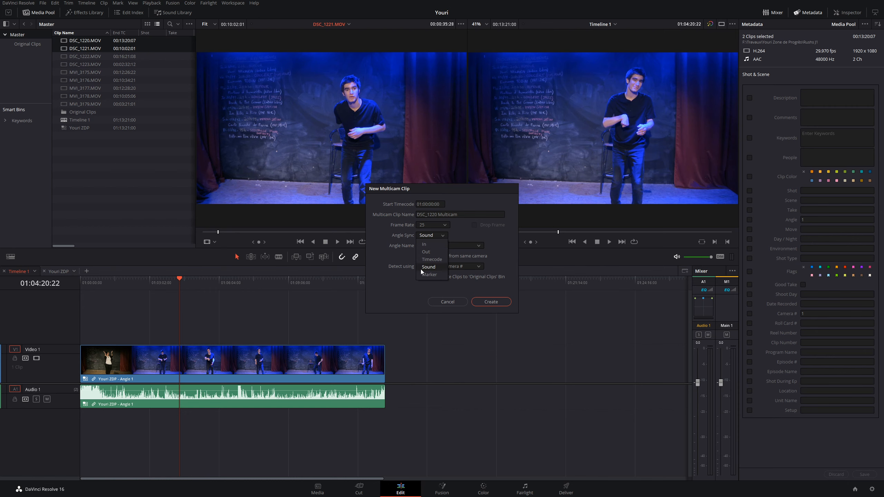
{"action": "left_click", "coordinate": [380, 275]}
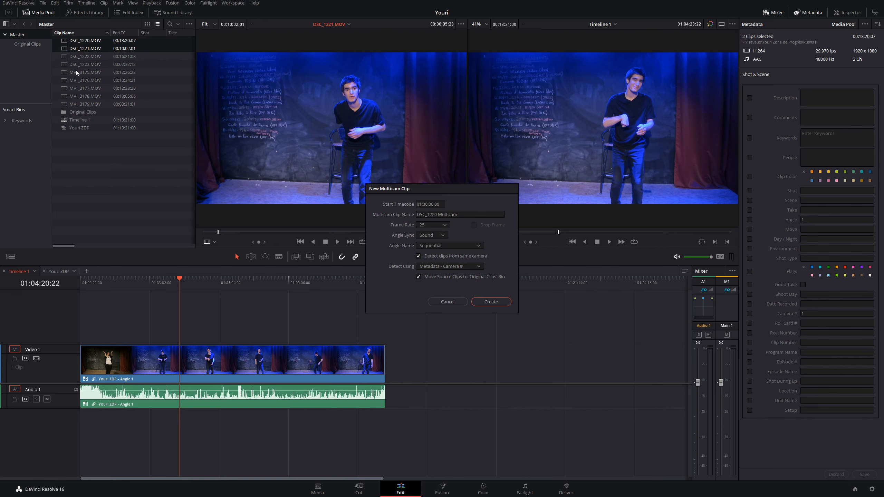
{"action": "left_click", "coordinate": [443, 236]}
{"action": "left_click", "coordinate": [384, 258]}
{"action": "left_click", "coordinate": [442, 236]}
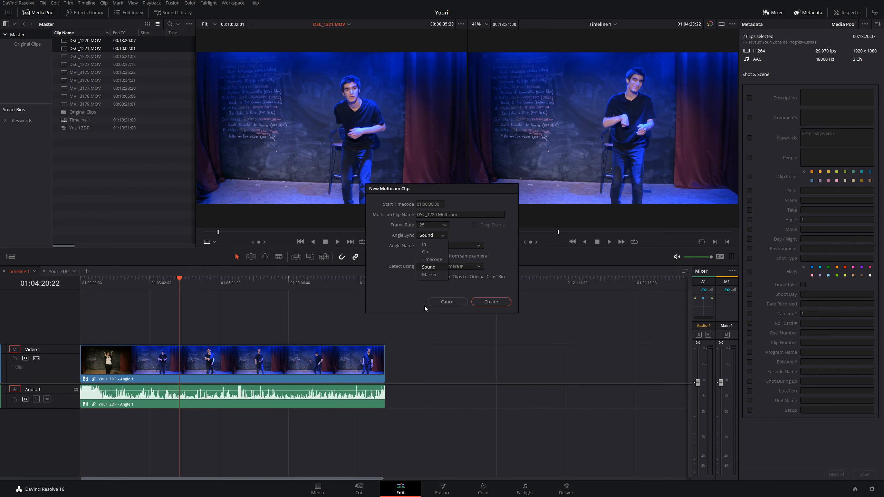
{"action": "left_click", "coordinate": [449, 302]}
In the existing multicam clip's timeline, place DSC_1222.MOV after DSC_1220.MOV on Angle 1 and MVI_3176.MOV after MVI_3175.MOV on Angle 2
{"action": "left_click", "coordinate": [57, 271]}
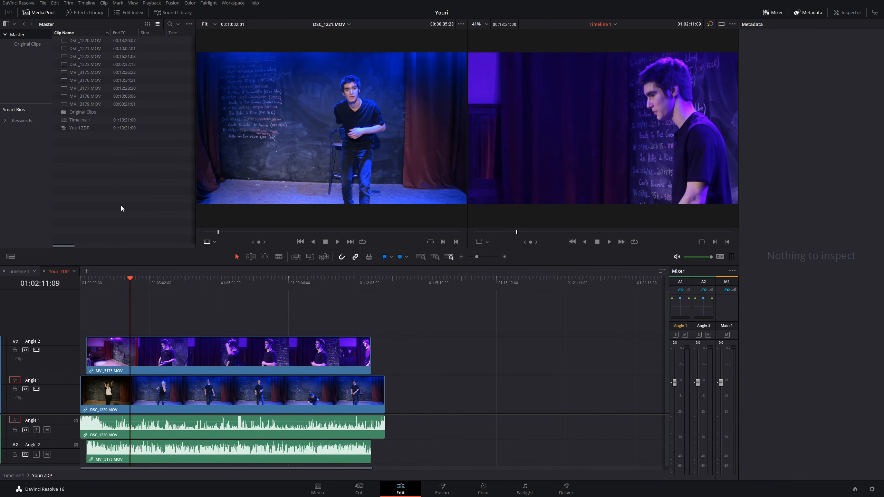
{"action": "left_click", "coordinate": [72, 56]}
{"action": "left_click", "coordinate": [267, 392]}
{"action": "left_click", "coordinate": [268, 362]}
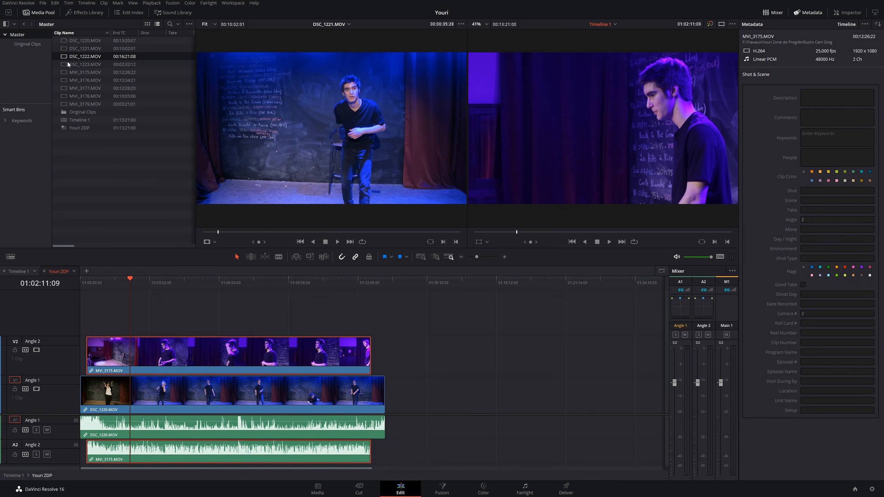
{"action": "left_click_drag", "start_coordinate": [62, 57], "coordinate": [392, 388]}
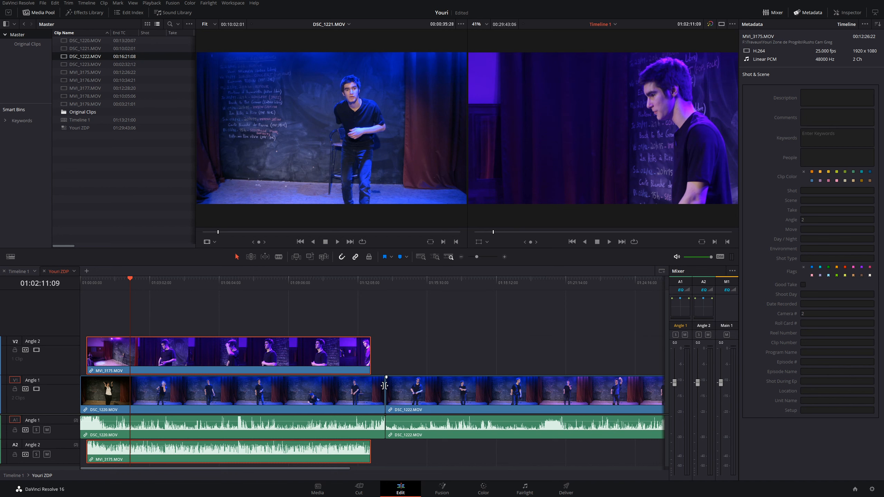
{"action": "left_click", "coordinate": [63, 74]}
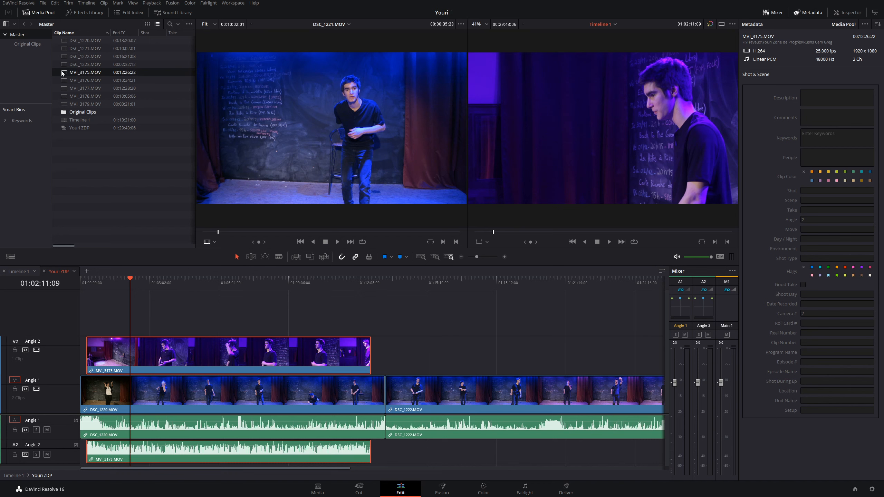
{"action": "left_click_drag", "start_coordinate": [85, 80], "coordinate": [400, 356]}
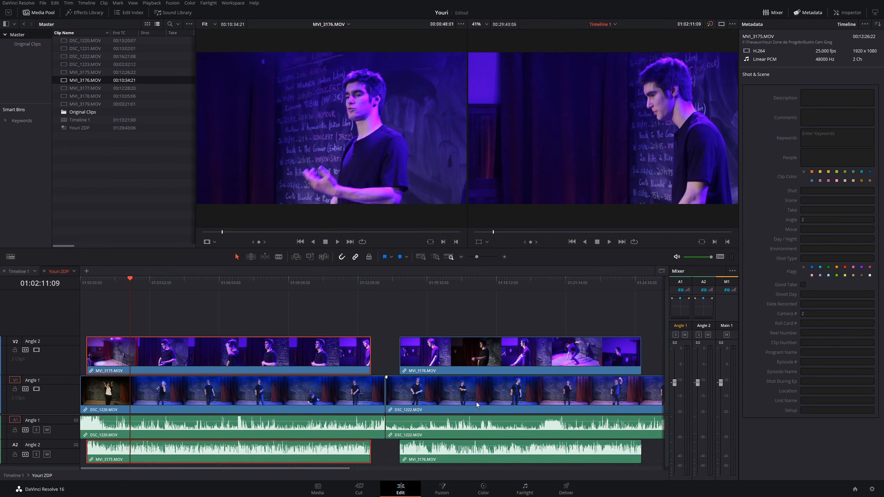
Delete the added DSC_1222.MOV and MVI_3176.MOV clips from the multicam clip's timeline
{"action": "left_click", "coordinate": [386, 281]}
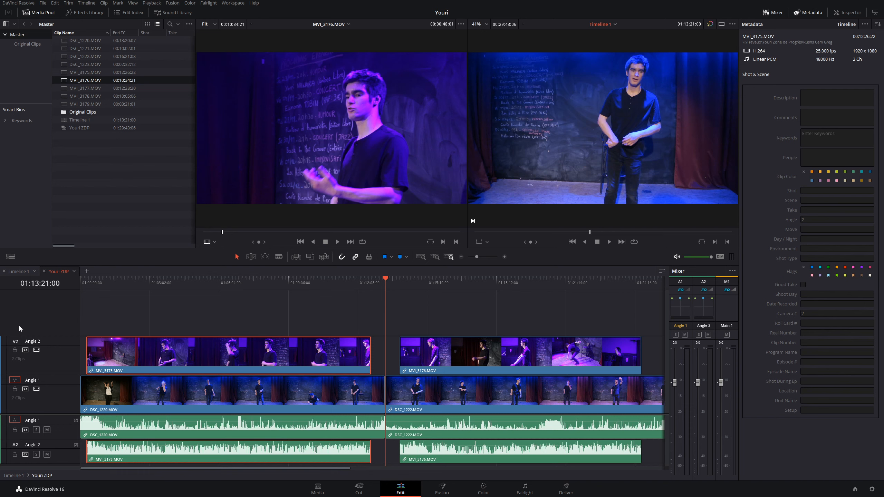
{"action": "left_click_drag", "start_coordinate": [412, 302], "coordinate": [479, 466]}
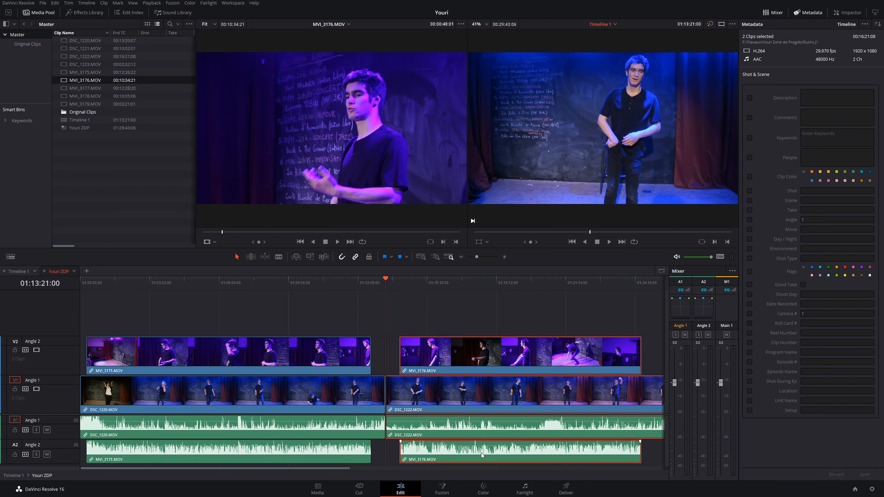
{"action": "key", "text": "Delete"}
Create a multicam clip named Part2 from DSC_1221.MOV and MVI_3176.MOV, synced by sound, keeping the source clips in the current bin
{"action": "left_click", "coordinate": [69, 48]}
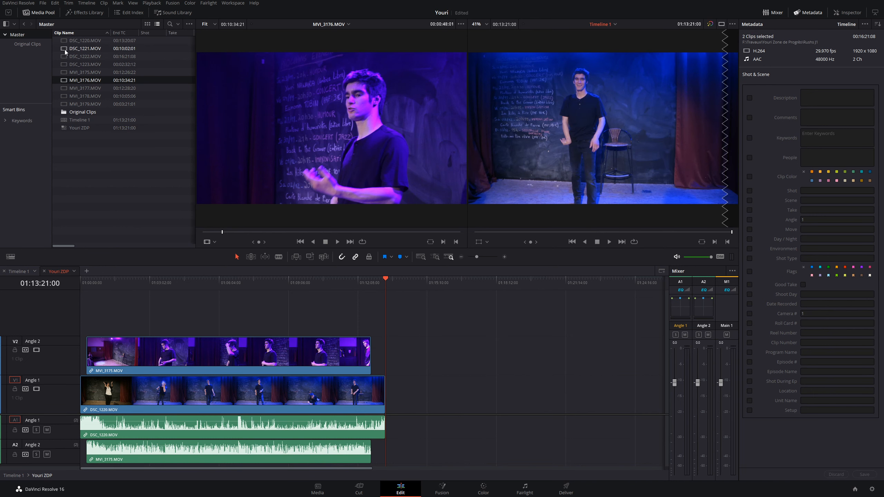
{"action": "left_click", "coordinate": [62, 80], "text": "ctrl"}
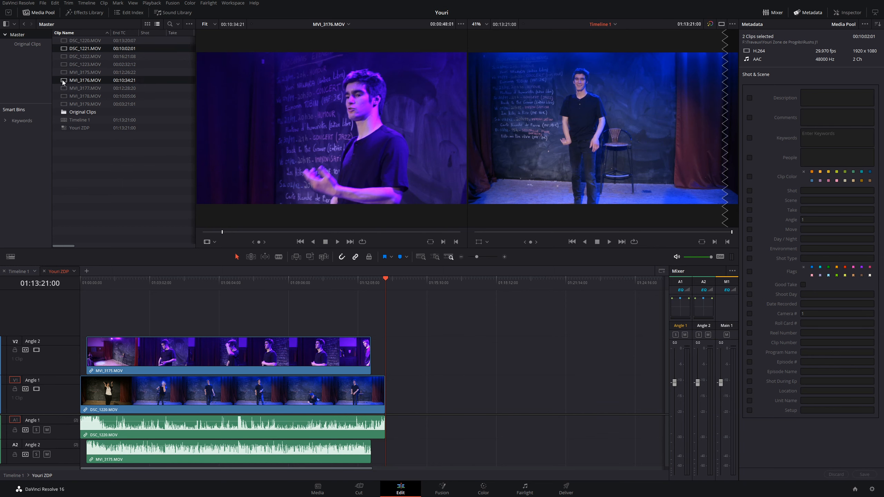
{"action": "right_click", "coordinate": [62, 80]}
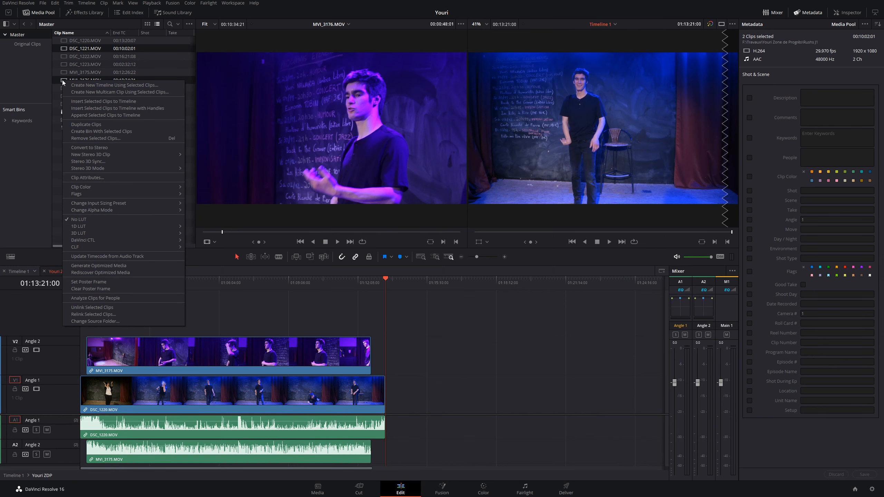
{"action": "left_click", "coordinate": [105, 91]}
{"action": "type", "text": "Part2"}
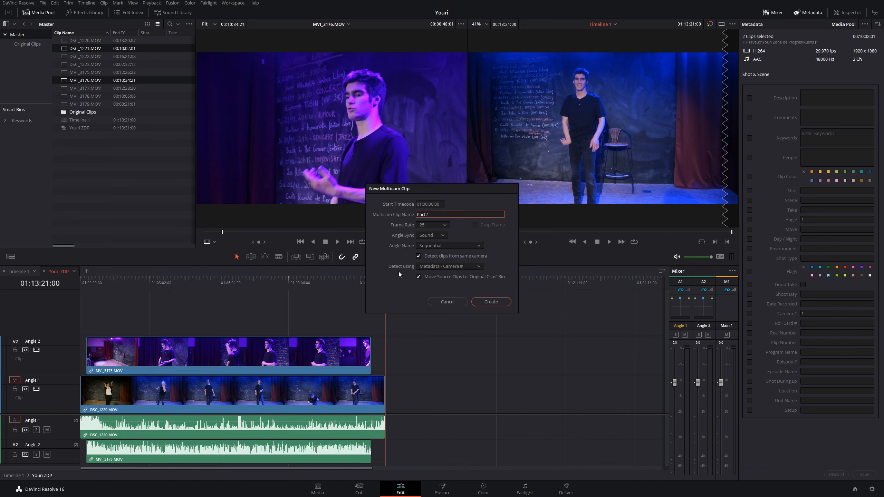
{"action": "left_click", "coordinate": [439, 233]}
{"action": "left_click", "coordinate": [433, 260]}
{"action": "left_click", "coordinate": [490, 301]}
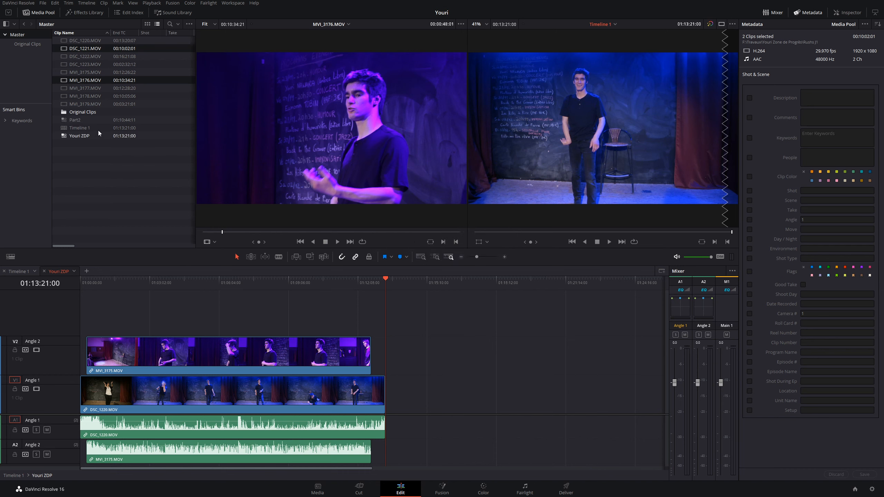
Play part of Part2 in the source viewer to check the sync between its two angles
{"action": "double_click", "coordinate": [73, 120]}
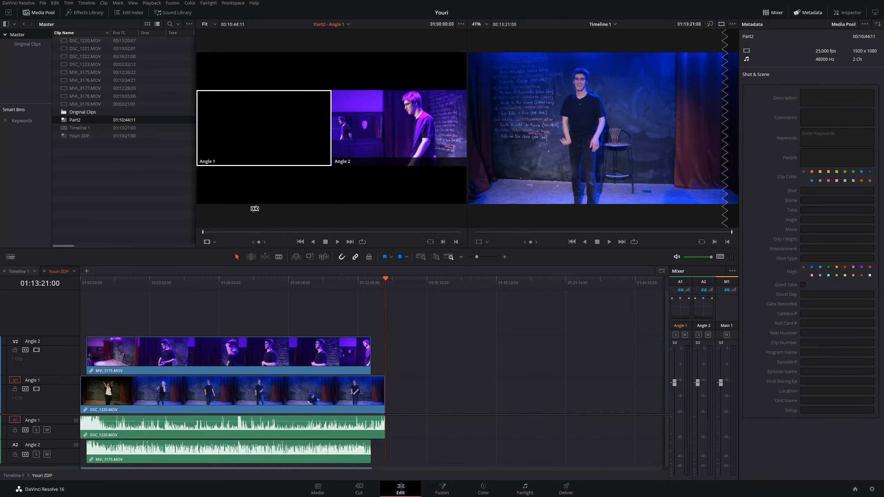
{"action": "left_click_drag", "start_coordinate": [217, 232], "coordinate": [224, 232]}
{"action": "key", "text": "space"}
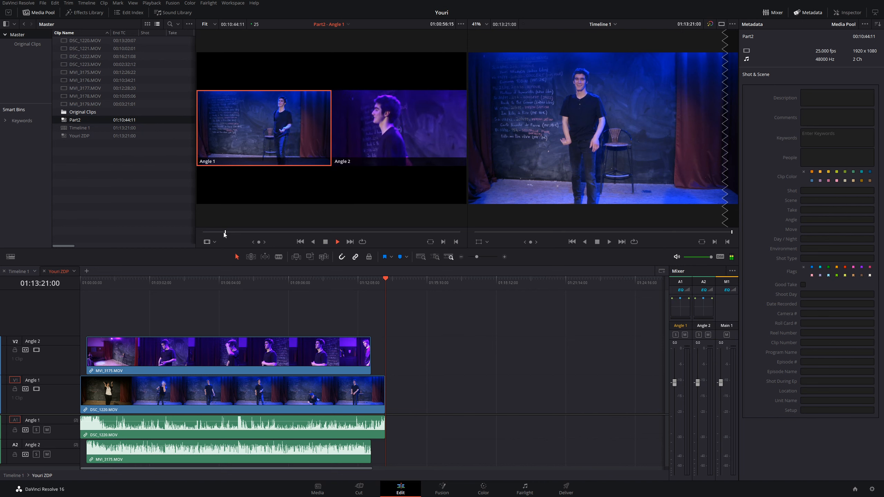
{"action": "key", "text": "space"}
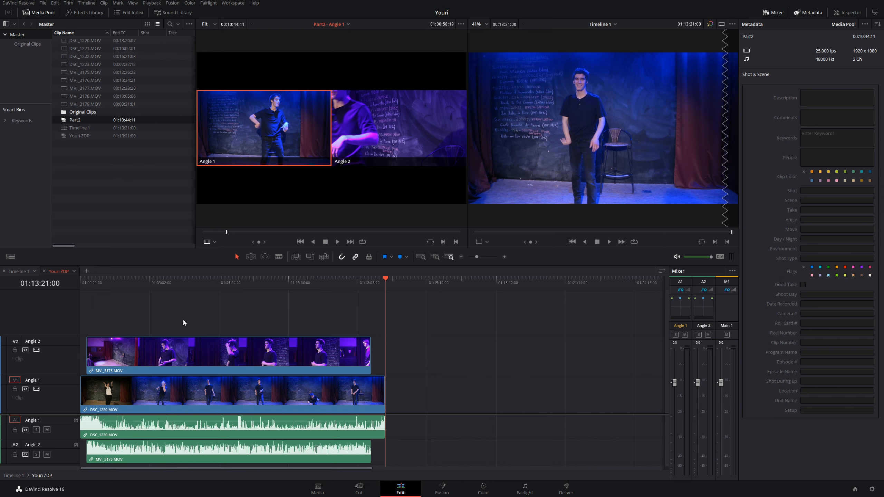
Open the Part2 multicam clip in the empty second timeline stacked below the first multicam clip's timeline
{"action": "left_click_drag", "start_coordinate": [65, 121], "coordinate": [112, 200]}
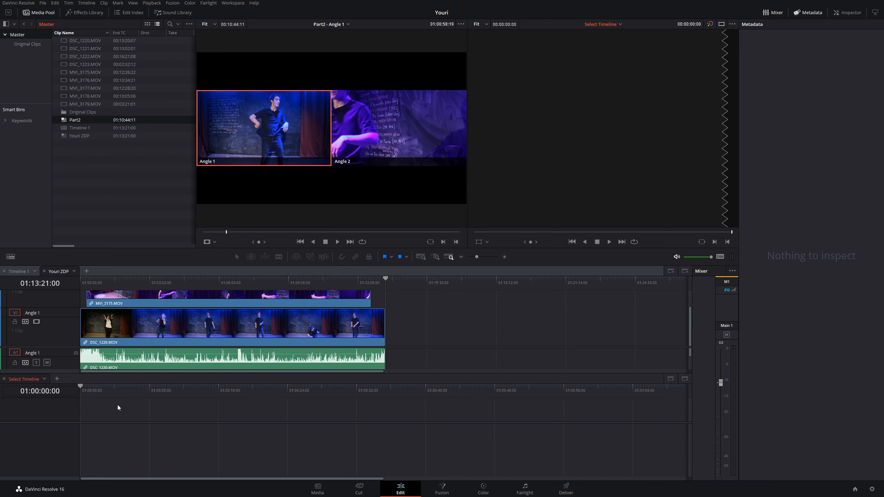
{"action": "right_click", "coordinate": [65, 121]}
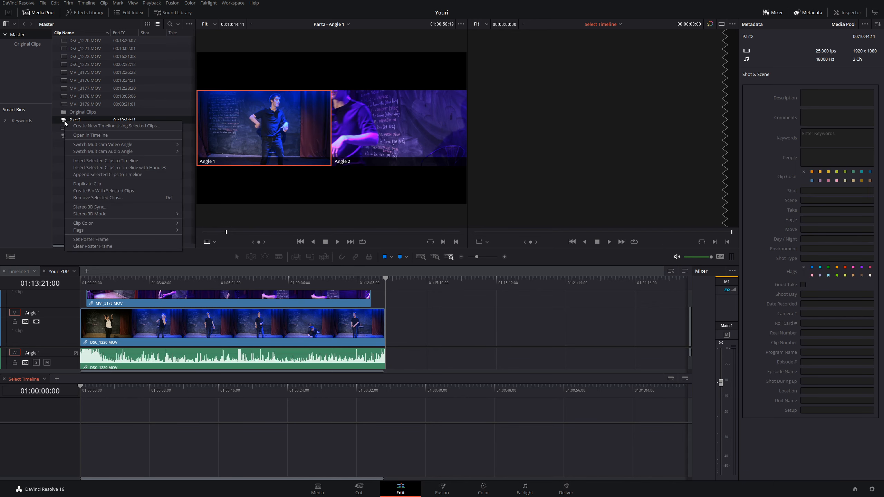
{"action": "left_click", "coordinate": [99, 136]}
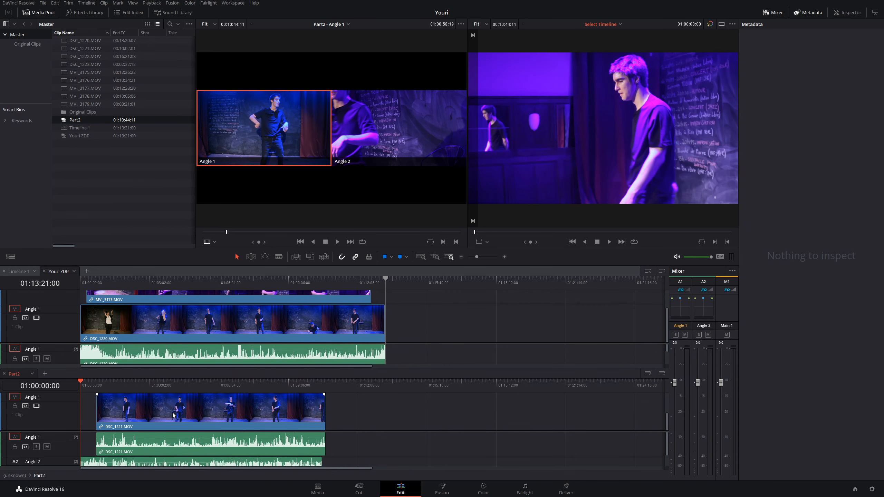
Copy all of Part2's clips into the first multicam clip's timeline after its existing clips, and close the stacked second timeline
{"action": "scroll", "coordinate": [383, 423], "scroll_direction": "up", "scroll_amount": 4}
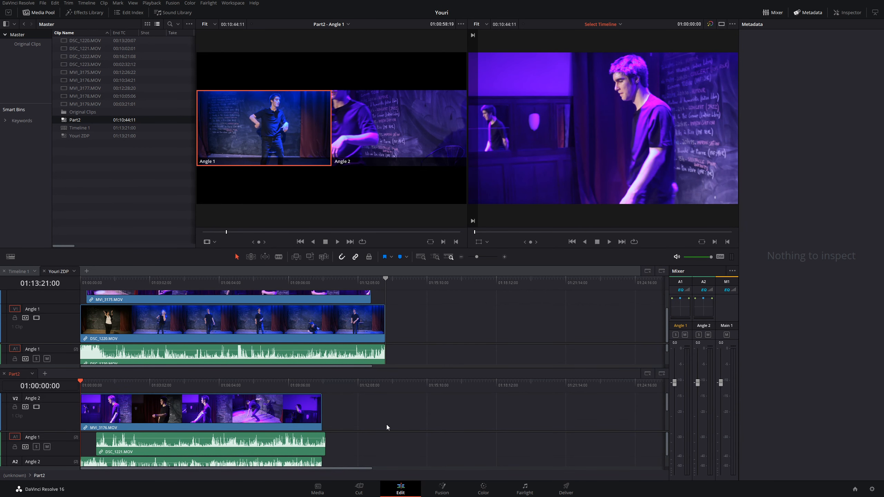
{"action": "scroll", "coordinate": [387, 424], "scroll_direction": "down", "scroll_amount": 3}
{"action": "scroll", "coordinate": [173, 426], "scroll_direction": "up", "scroll_amount": 2}
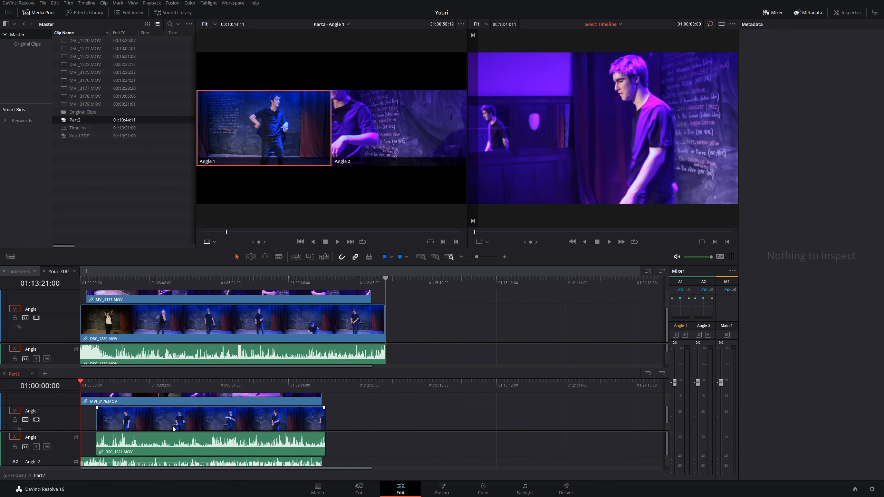
{"action": "scroll", "coordinate": [411, 449], "scroll_direction": "down", "scroll_amount": 2}
{"action": "left_click_drag", "start_coordinate": [403, 463], "coordinate": [83, 388]}
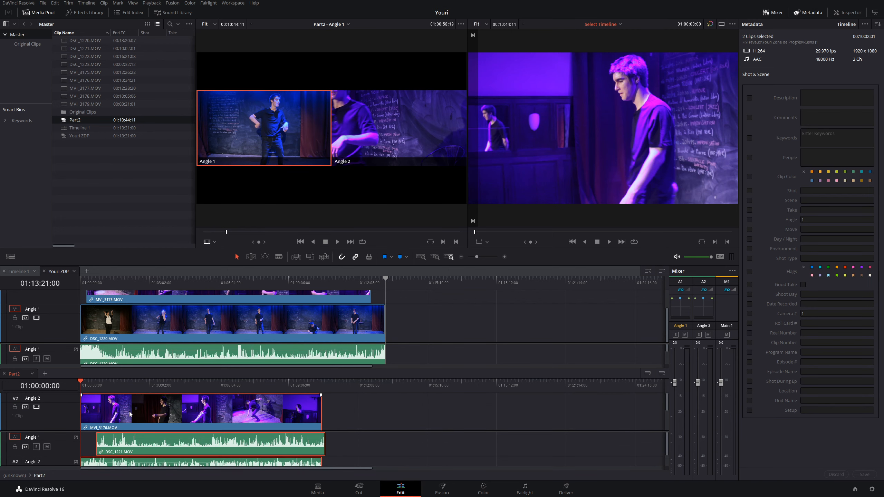
{"action": "left_click_drag", "start_coordinate": [131, 414], "coordinate": [373, 317]}
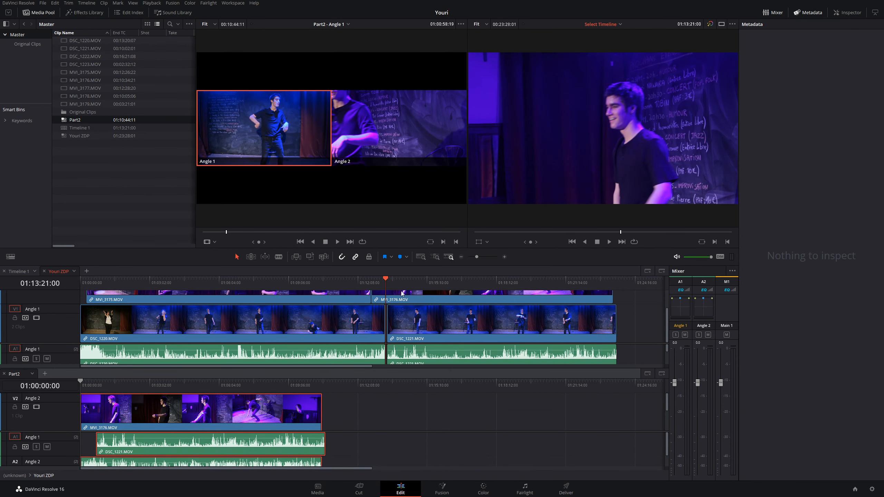
{"action": "scroll", "coordinate": [150, 314], "scroll_direction": "up", "scroll_amount": 1}
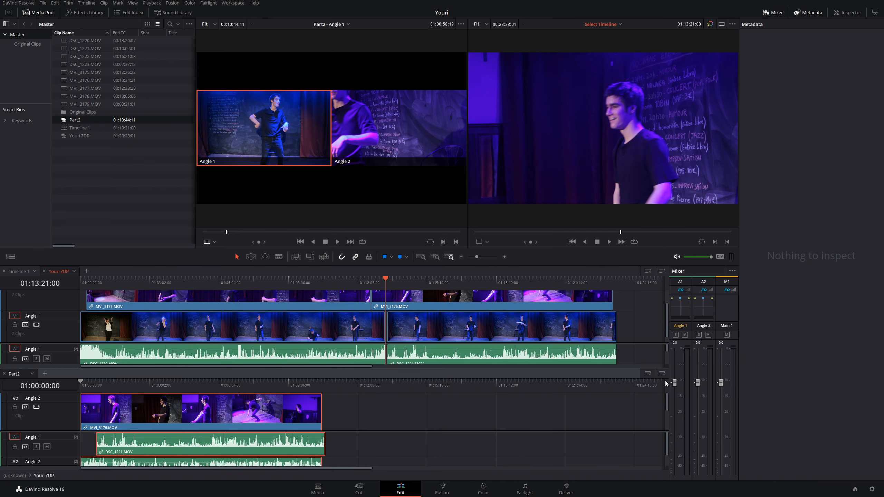
{"action": "left_click", "coordinate": [648, 373]}
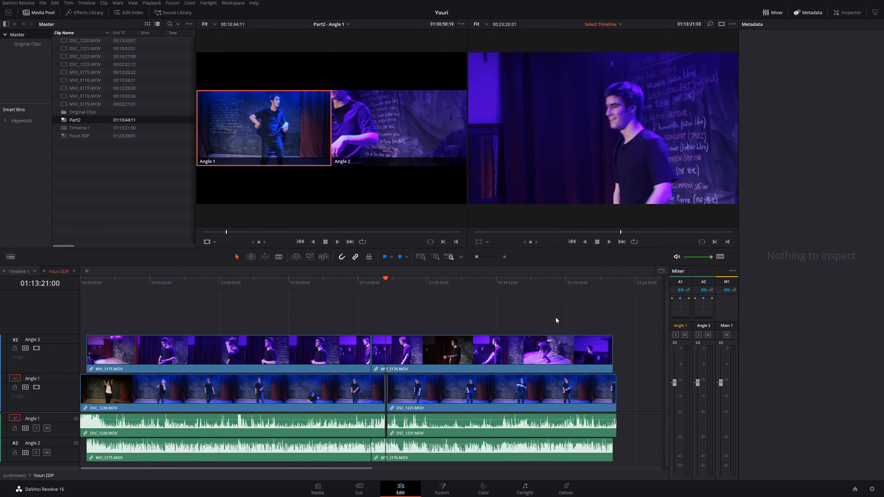
Play the combined multicam timeline around the junction between its first and second pairs of clips
{"action": "left_click", "coordinate": [350, 280]}
{"action": "key", "text": "space"}
{"action": "left_click", "coordinate": [395, 280]}
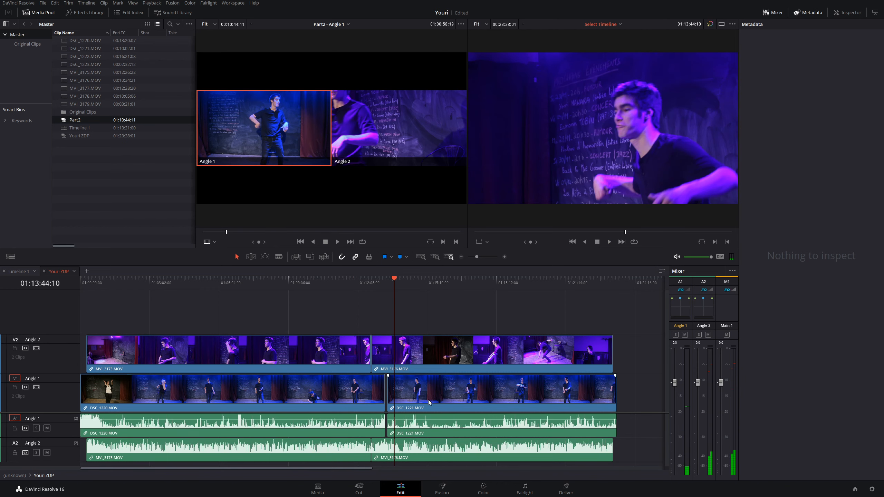
Load the extended multicam clip in the source viewer and play sections of its second part to check the sync between both angles
{"action": "left_click", "coordinate": [74, 136]}
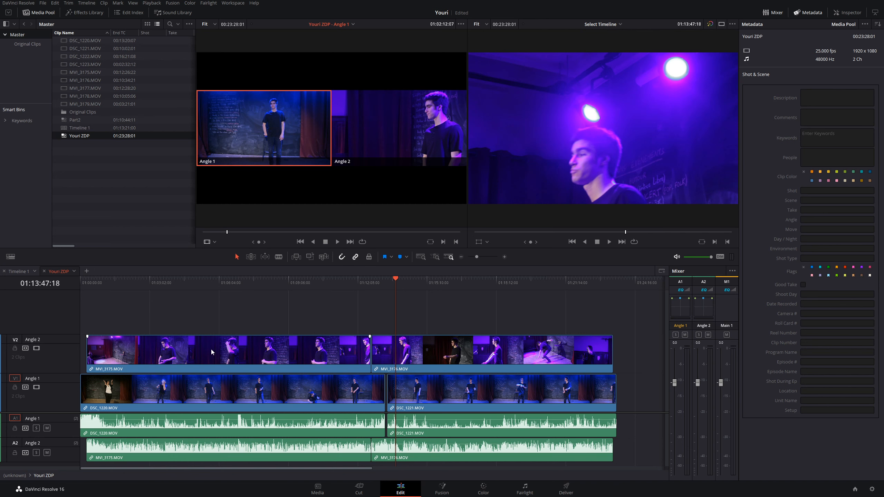
{"action": "left_click_drag", "start_coordinate": [273, 233], "coordinate": [359, 228]}
{"action": "key", "text": "space"}
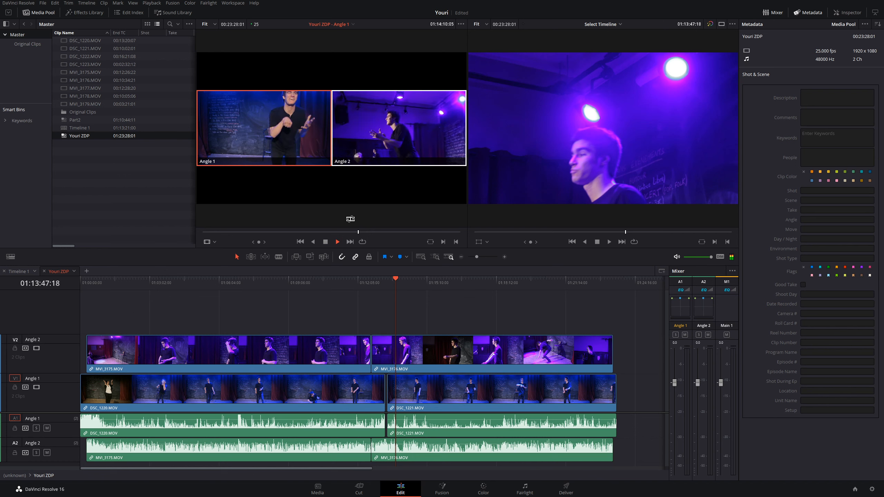
{"action": "key", "text": "space"}
{"action": "left_click", "coordinate": [277, 139]}
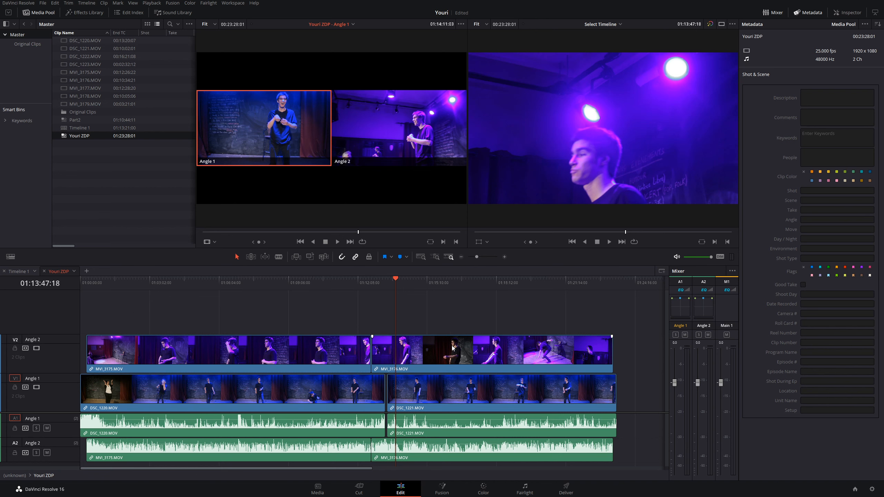
{"action": "left_click", "coordinate": [386, 232]}
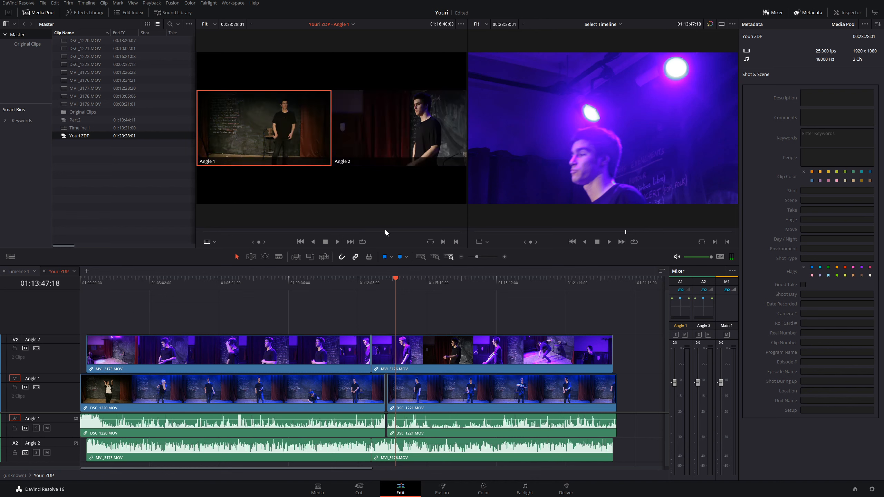
{"action": "key", "text": "space"}
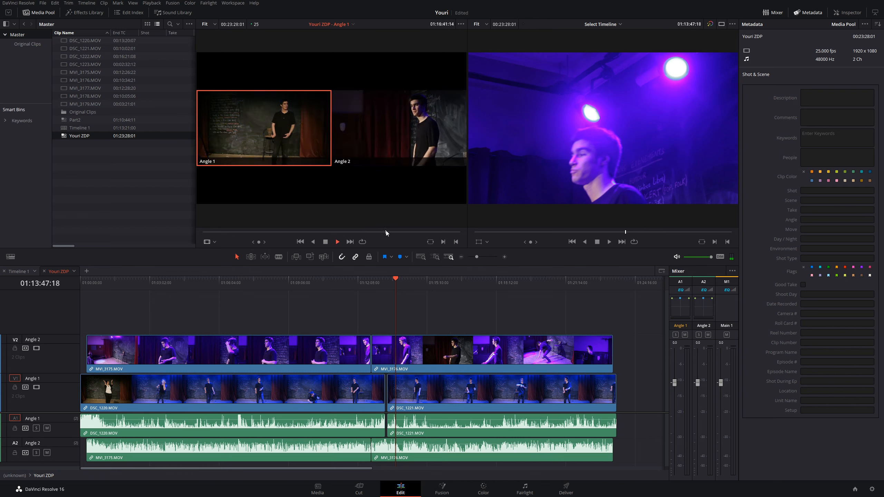
{"action": "key", "text": "space"}
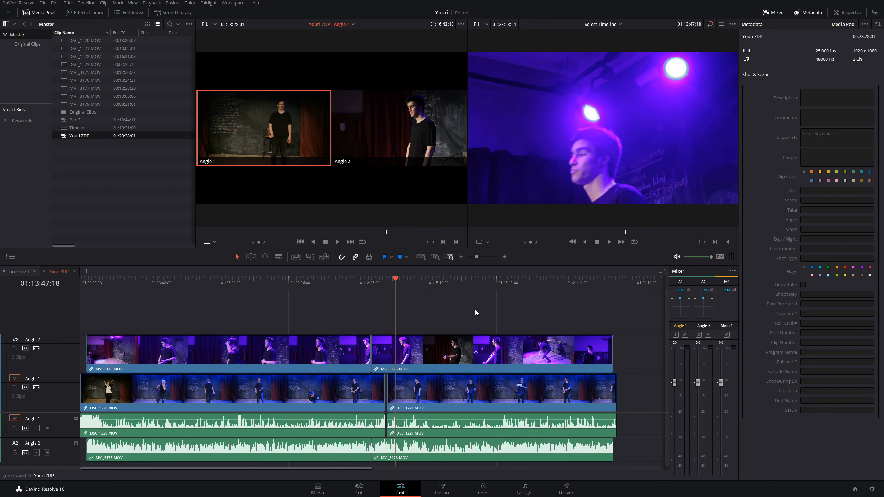
Remove the Part2 multicam clip from the media pool
{"action": "left_click", "coordinate": [75, 187]}
{"action": "left_click", "coordinate": [76, 121]}
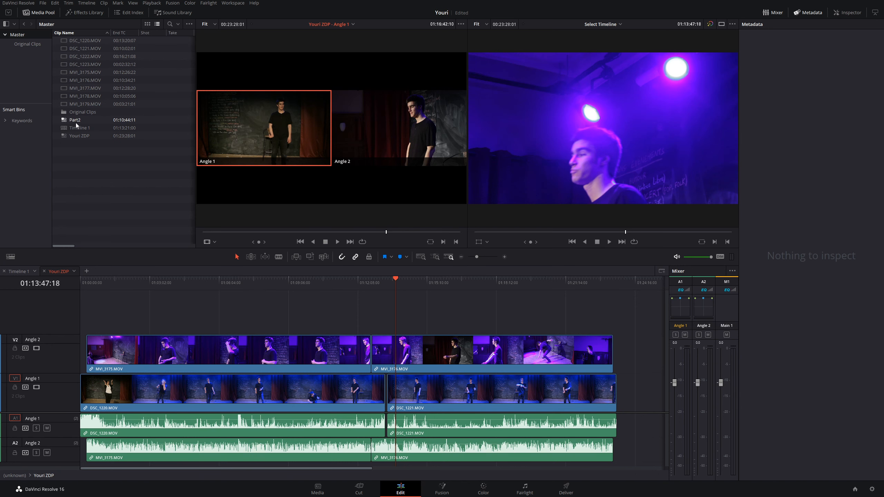
{"action": "key", "text": "Delete"}
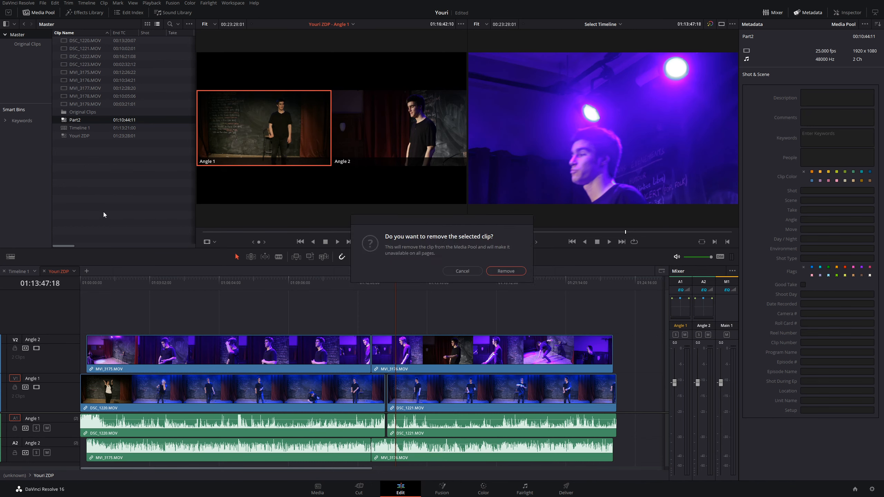
{"action": "key", "text": "Return"}
Open the multicam clip's timeline on the Color page and view its individual camera clips
{"action": "left_click", "coordinate": [221, 289]}
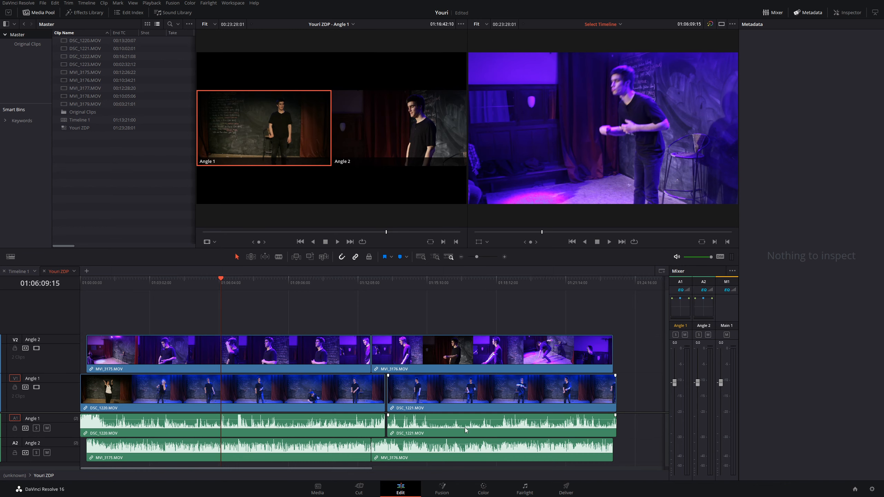
{"action": "left_click", "coordinate": [484, 489]}
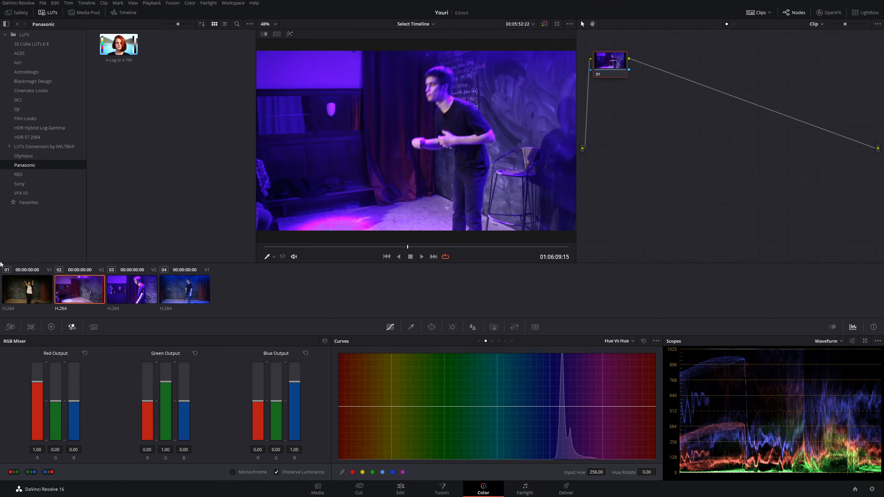
{"action": "left_click", "coordinate": [7, 294]}
{"action": "left_click", "coordinate": [130, 290]}
{"action": "left_click", "coordinate": [177, 287]}
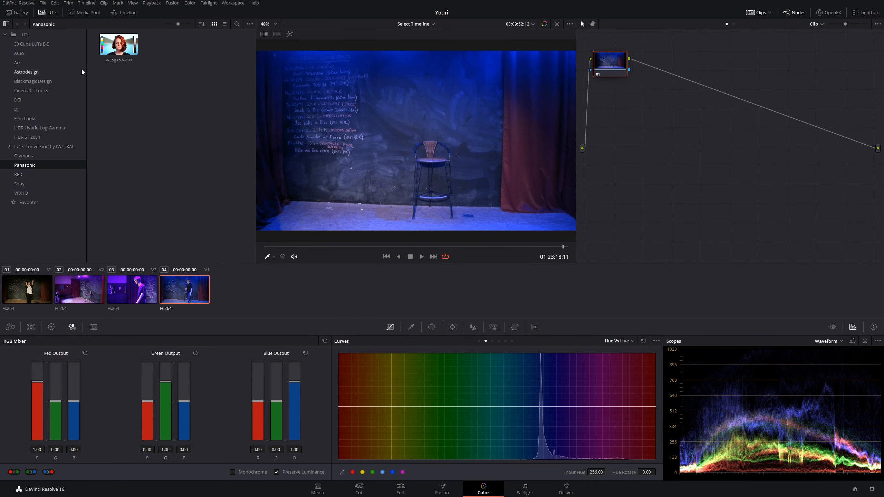
Show the Color page's mini timeline, review the four camera clips along it, and open Color Match for the first clip
{"action": "left_click", "coordinate": [124, 12]}
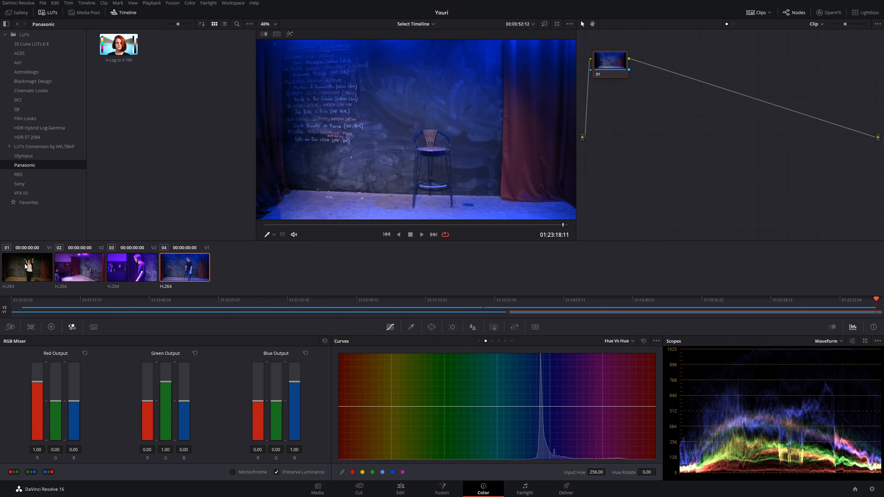
{"action": "key", "text": "Home"}
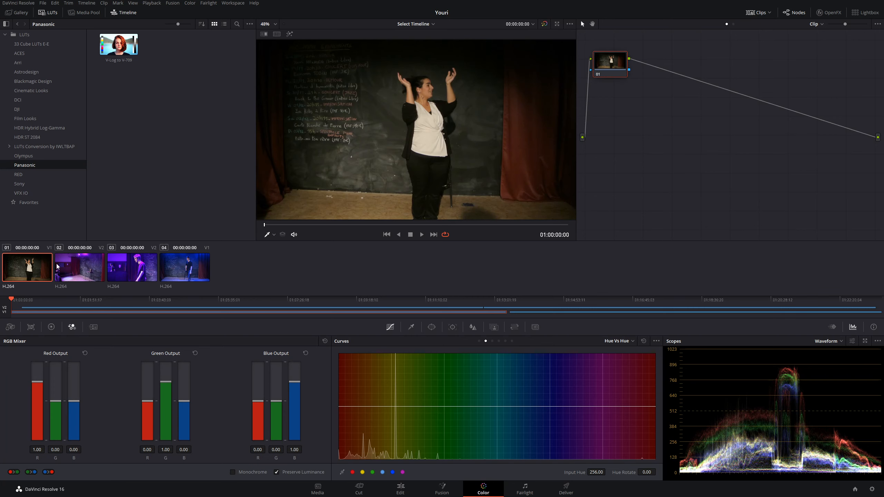
{"action": "left_click", "coordinate": [127, 269]}
{"action": "left_click", "coordinate": [170, 271]}
{"action": "key", "text": "Up"}
{"action": "left_click", "coordinate": [170, 271]}
{"action": "left_click", "coordinate": [122, 267]}
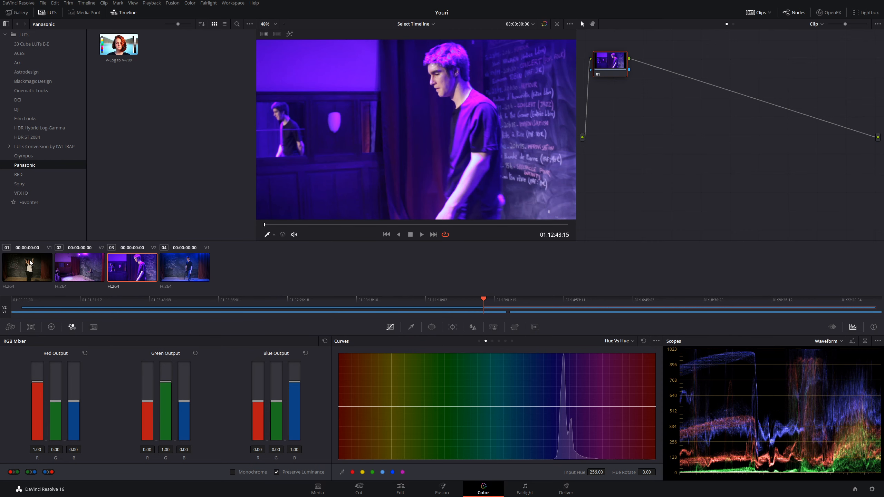
{"action": "left_click", "coordinate": [38, 275]}
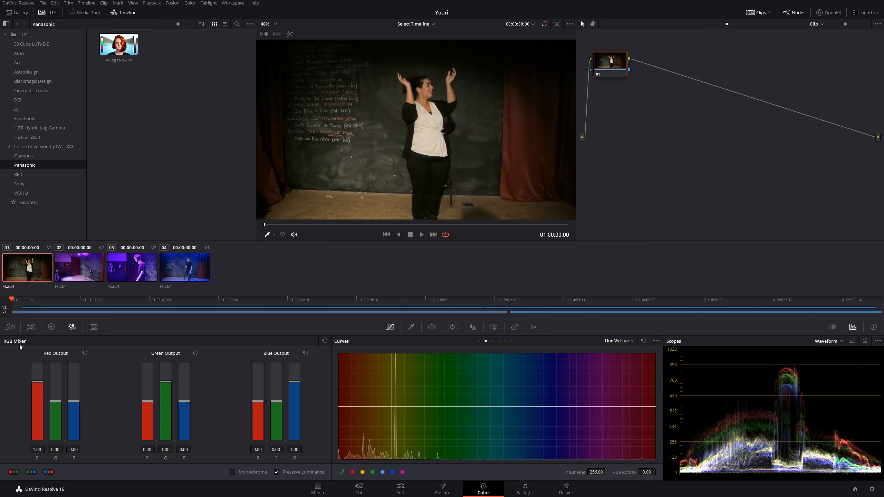
{"action": "left_click", "coordinate": [31, 327]}
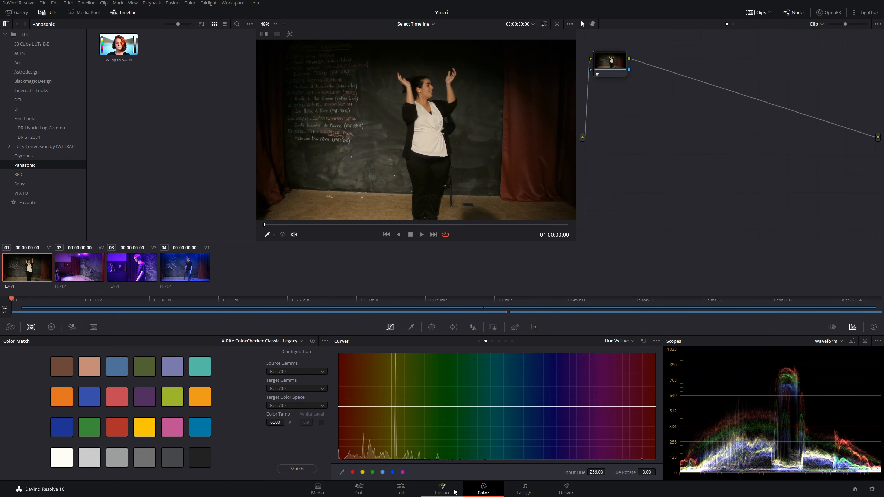
Return to Timeline 1 on the Edit page and place the extended multicam clip at its start, 01:00:00:00
{"action": "left_click", "coordinate": [394, 494]}
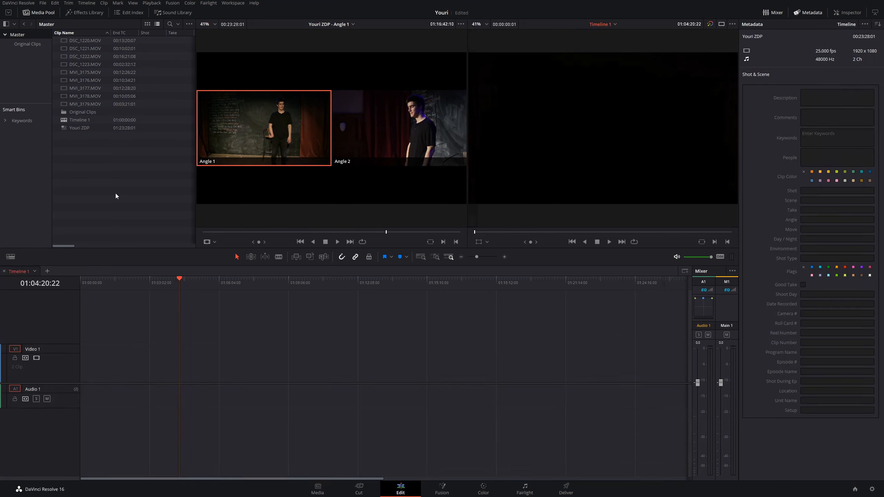
{"action": "left_click", "coordinate": [80, 282]}
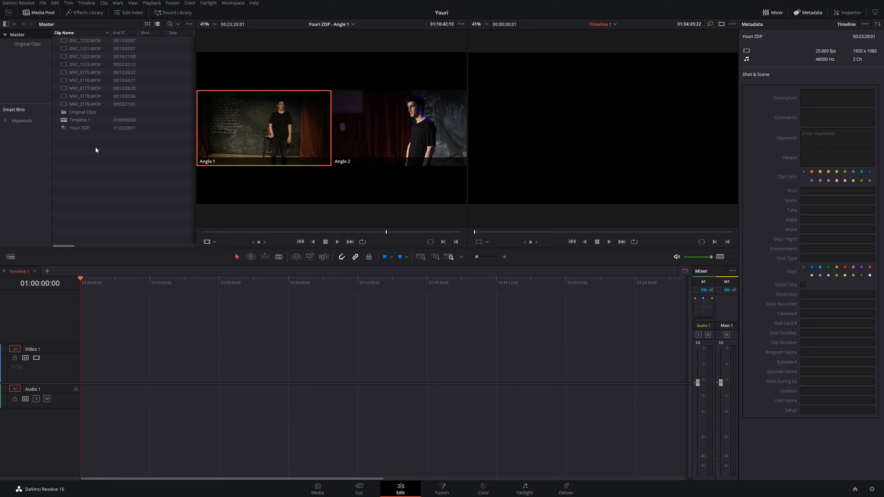
{"action": "left_click", "coordinate": [63, 128]}
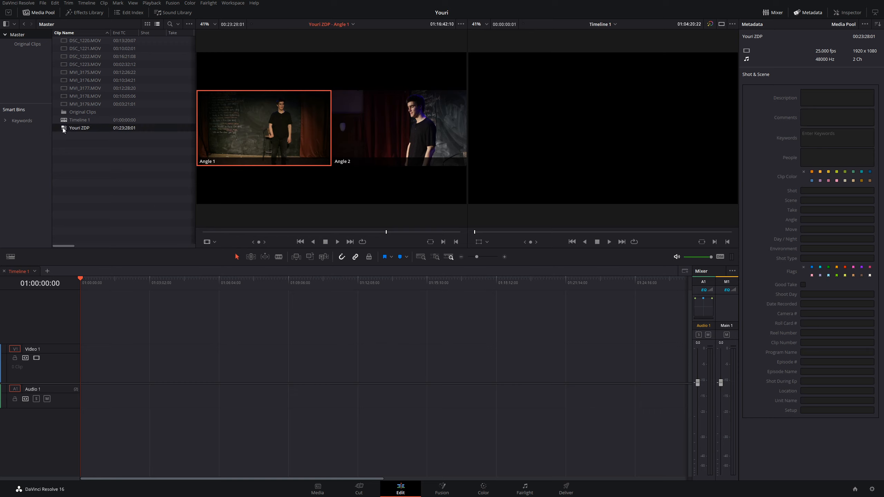
{"action": "left_click_drag", "start_coordinate": [63, 128], "coordinate": [83, 365]}
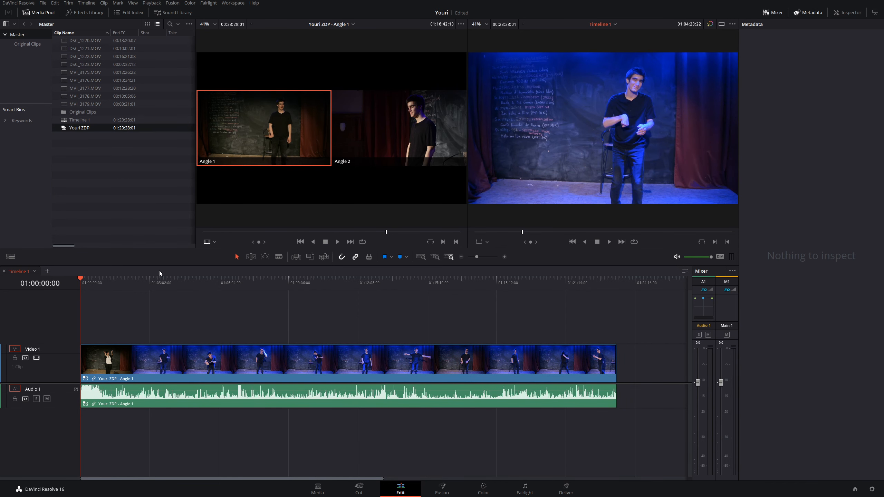
Play Timeline 1 near its start and at about 01:03:15 to check the placed multicam clip
{"action": "left_click", "coordinate": [85, 282]}
{"action": "key", "text": "space"}
{"action": "key", "text": "space"}
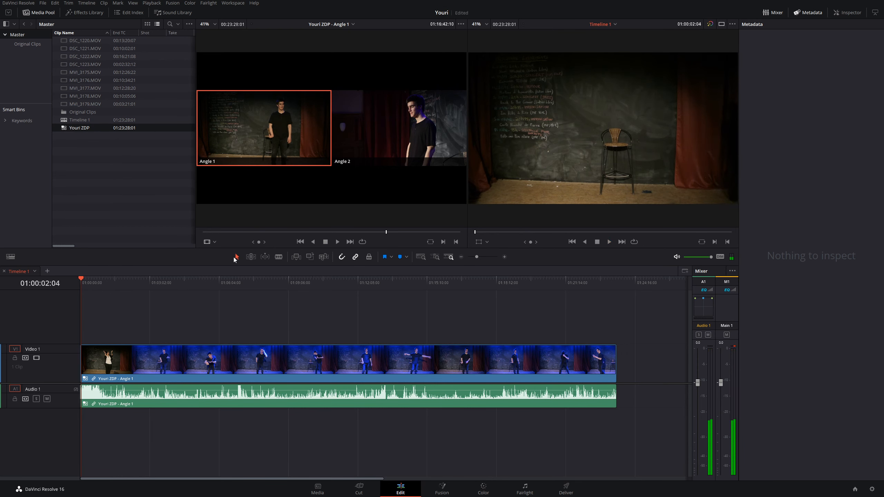
{"action": "left_click", "coordinate": [155, 286]}
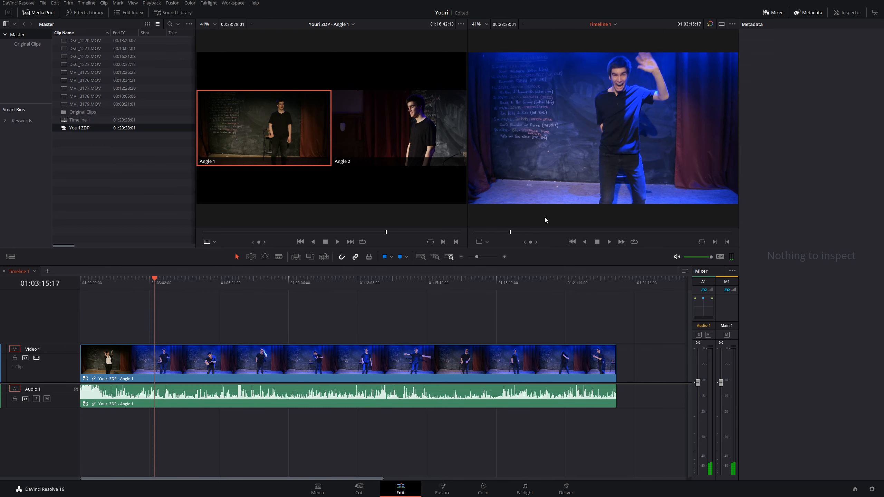
Hide the clip metadata display to enlarge the viewers, and switch the source viewer to Multicam mode
{"action": "left_click", "coordinate": [397, 123]}
{"action": "left_click", "coordinate": [215, 243]}
{"action": "left_click", "coordinate": [234, 252]}
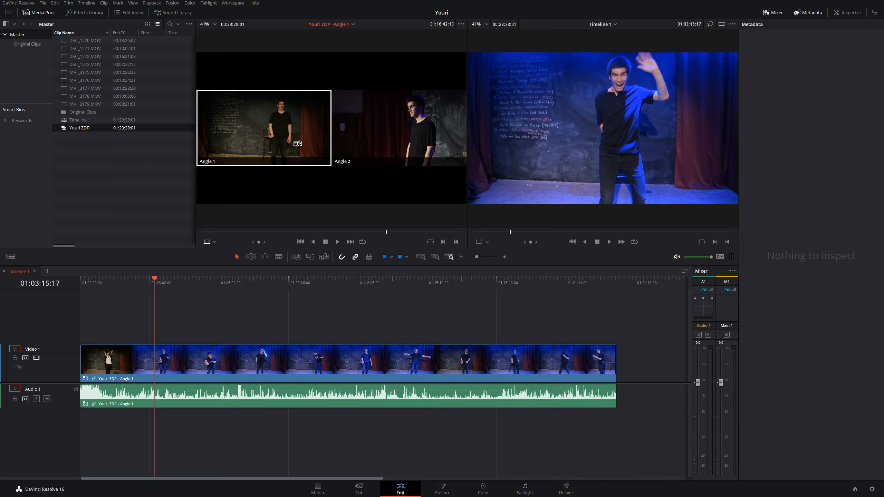
{"action": "left_click", "coordinate": [64, 129]}
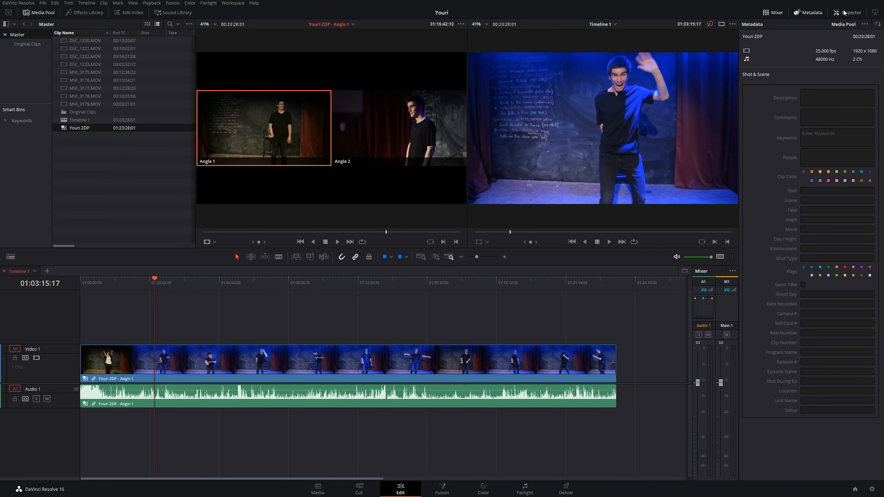
{"action": "left_click", "coordinate": [820, 15]}
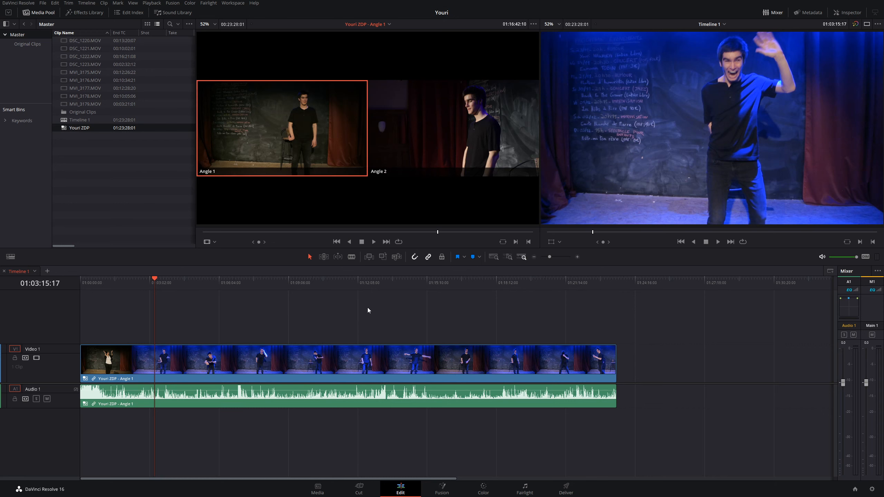
{"action": "left_click", "coordinate": [214, 242]}
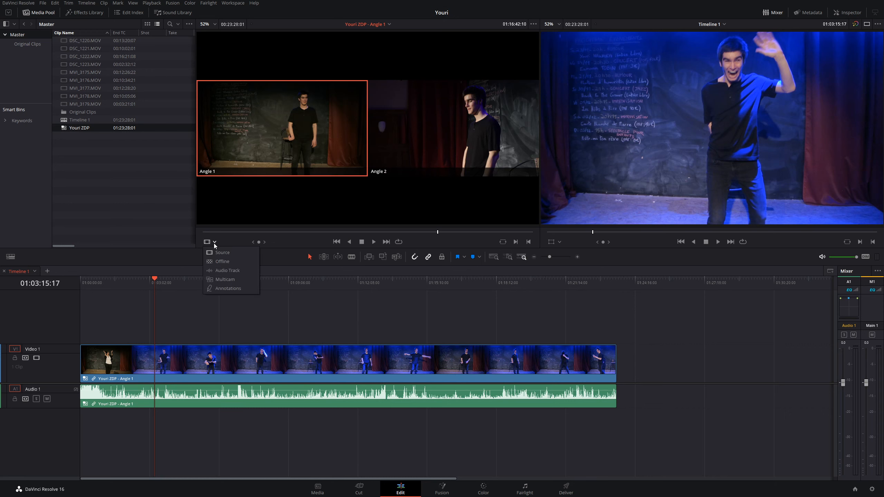
{"action": "left_click", "coordinate": [217, 280]}
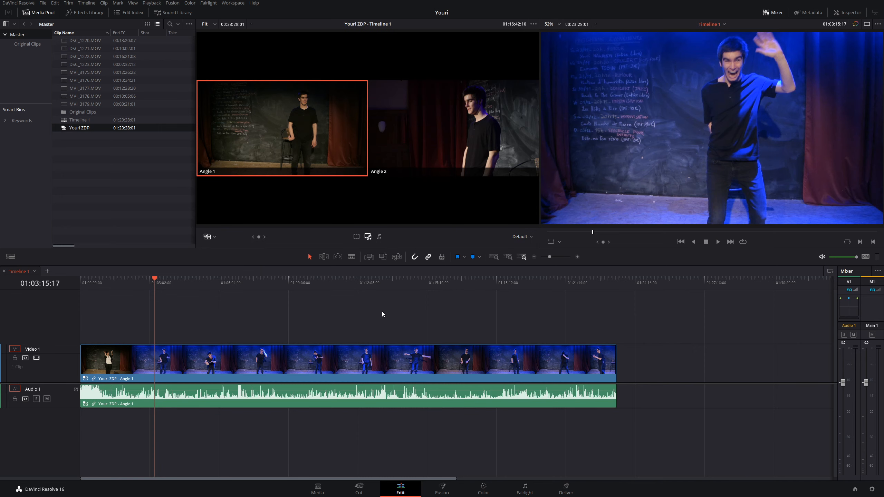
Play Timeline 1 from just before 01:01:54 and cut the multicam clip's video and audio to Angle 2 at 01:02:01:16
{"action": "left_click", "coordinate": [123, 280]}
{"action": "key", "text": "space"}
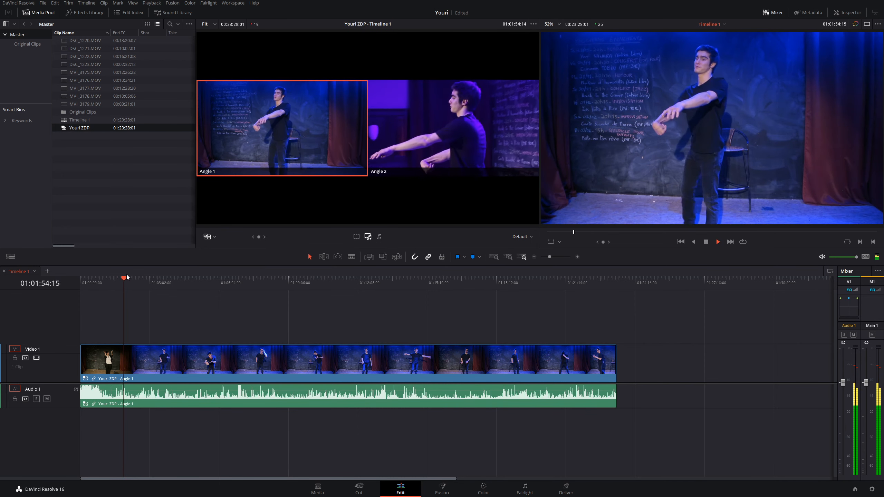
{"action": "key", "text": "space"}
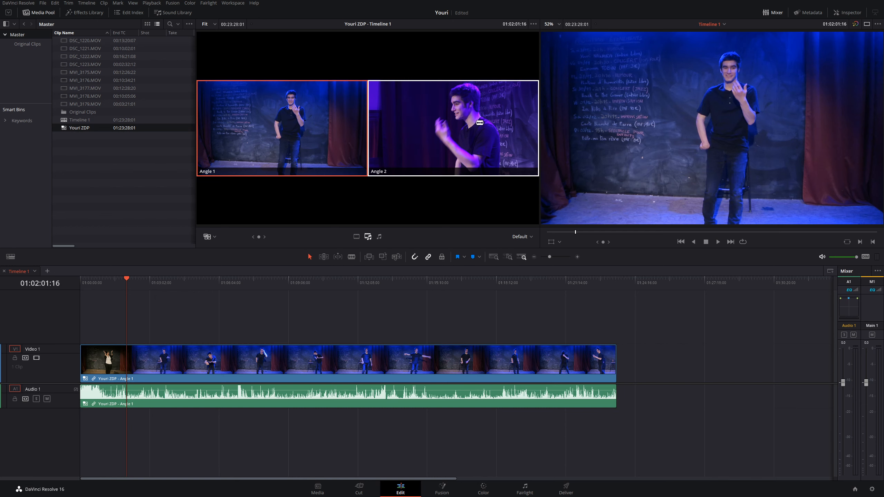
{"action": "left_click", "coordinate": [431, 121]}
{"action": "key", "text": "ctrl+s"}
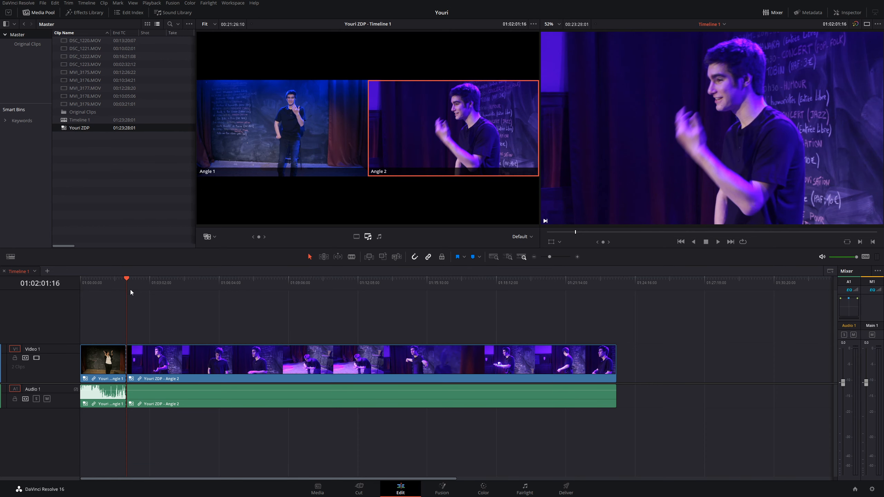
Examine the cut to Angle 2 at 01:02:01:16 in an enlarged timeline by playing across it, starting at 01:01:55:12, and replaying it
{"action": "key", "text": "ctrl+equal"}
{"action": "key", "text": "ctrl+equal"}
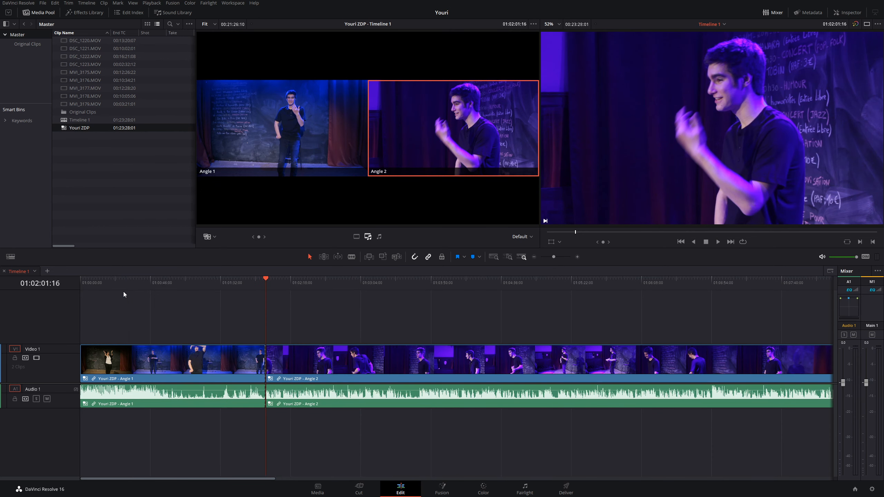
{"action": "left_click", "coordinate": [256, 280]}
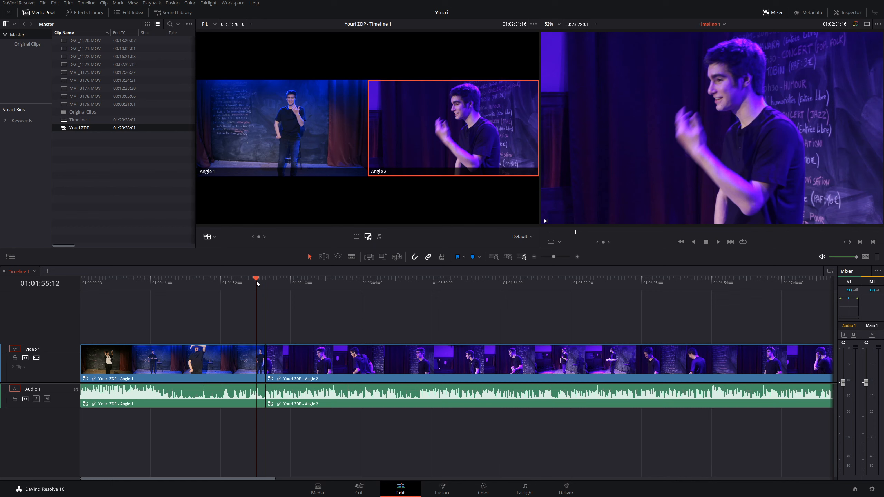
{"action": "key", "text": "space"}
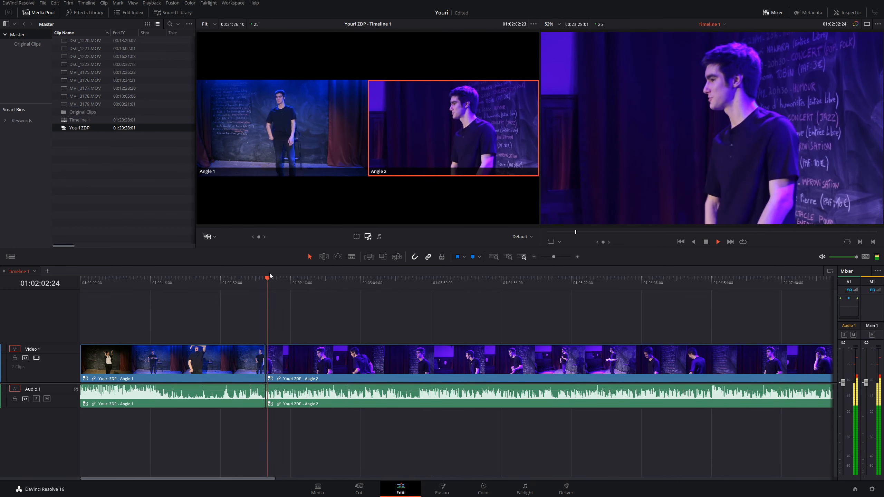
{"action": "key", "text": "space"}
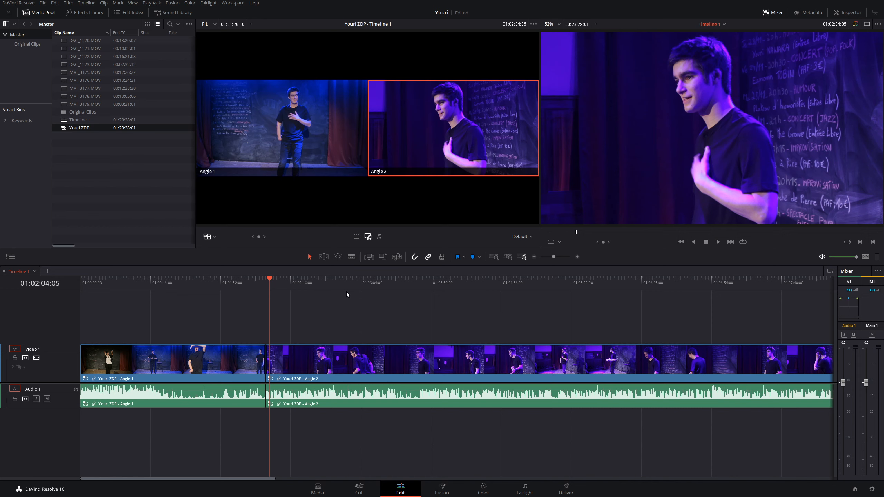
{"action": "left_click", "coordinate": [259, 282]}
{"action": "left_click", "coordinate": [264, 281]}
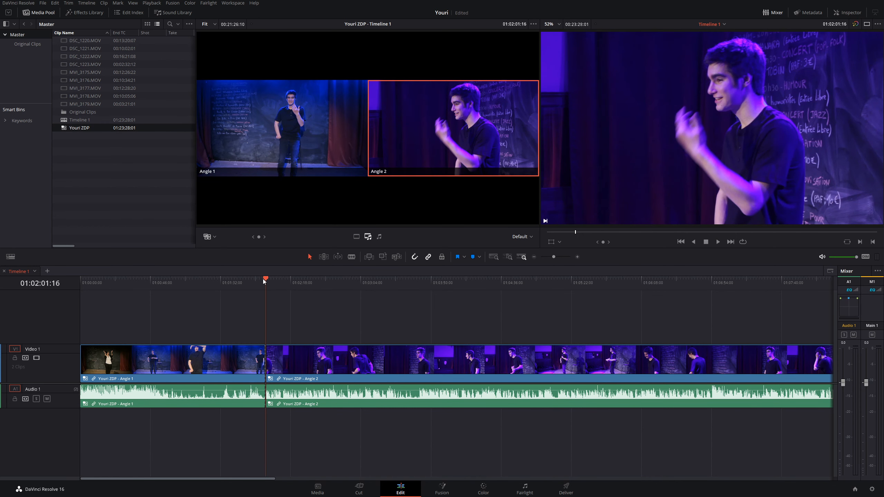
{"action": "left_click", "coordinate": [260, 280]}
{"action": "key", "text": "space"}
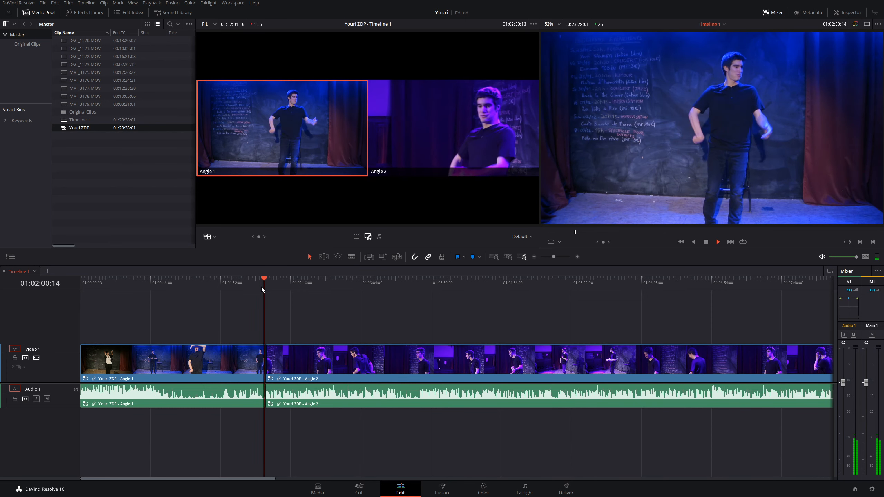
{"action": "key", "text": "space"}
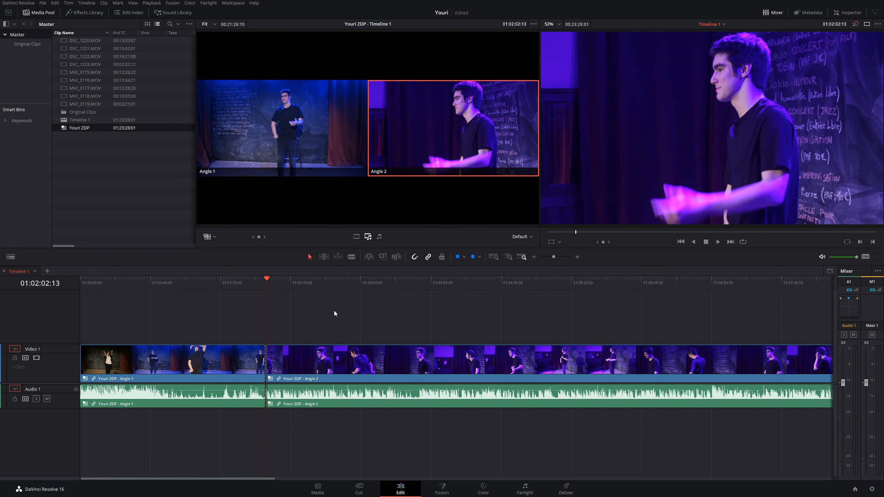
Undo the cut to Angle 2, save the project, and return the source viewer to Multicam mode
{"action": "key", "text": "ctrl+z"}
{"action": "key", "text": "ctrl+s"}
{"action": "left_click", "coordinate": [215, 244]}
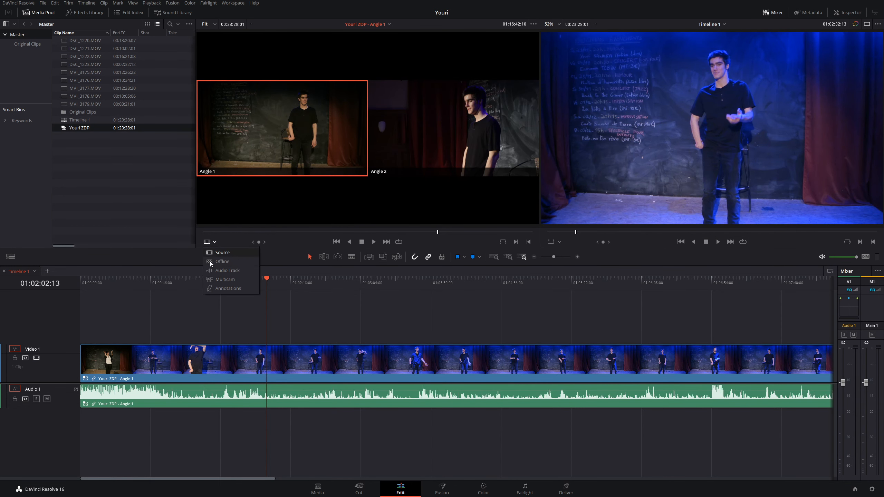
{"action": "left_click", "coordinate": [219, 279]}
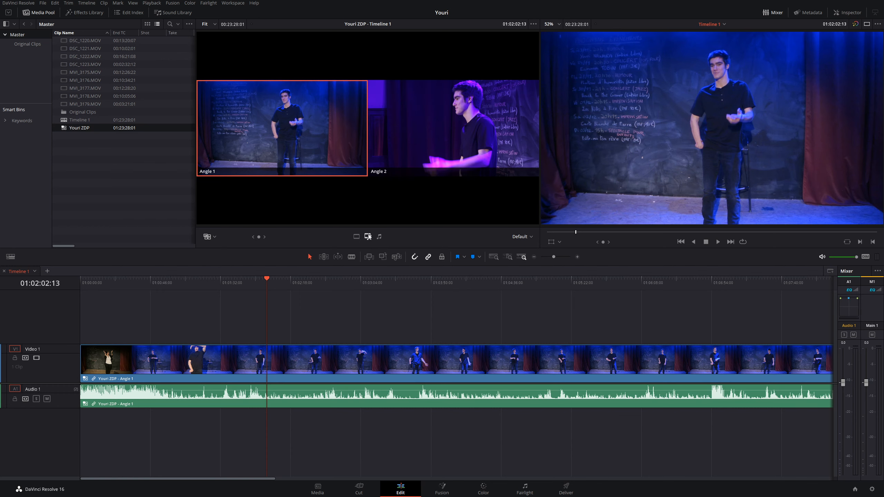
Limit multicam angle switching to video only and cut the clip's picture to Angle 2 at 01:02:38:19
{"action": "left_click", "coordinate": [380, 237]}
{"action": "left_click", "coordinate": [322, 281]}
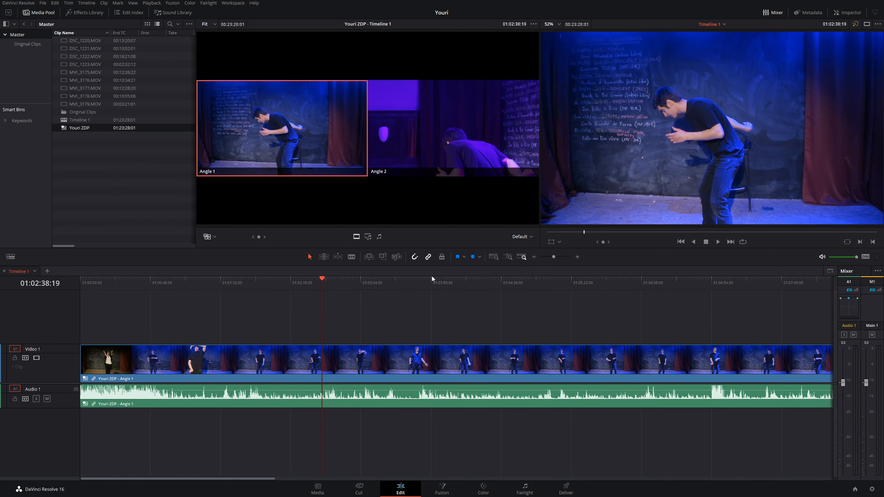
{"action": "left_click", "coordinate": [440, 147]}
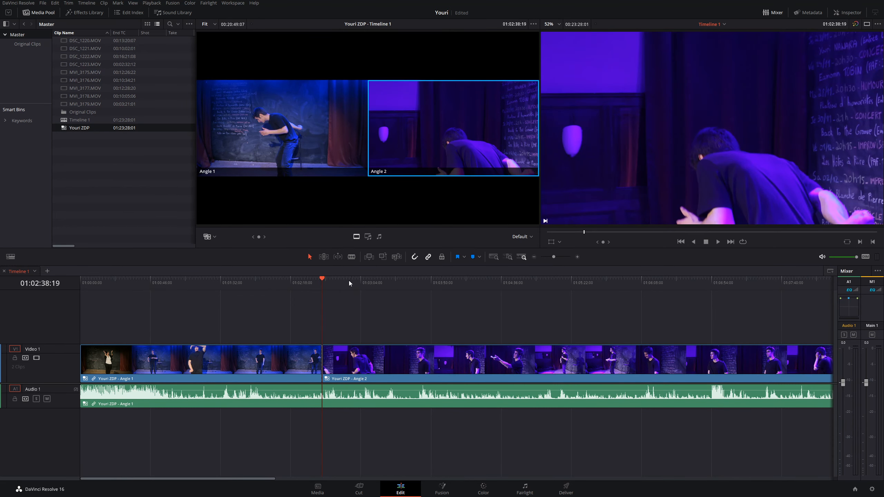
Play across the video-only cut at 01:02:38:19, starting a few seconds before it, to check picture and sound
{"action": "left_click", "coordinate": [312, 284]}
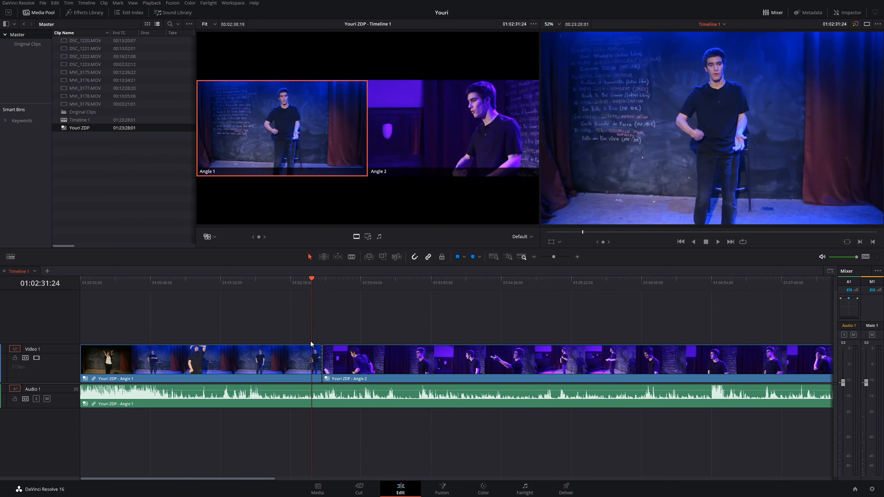
{"action": "left_click", "coordinate": [315, 281]}
{"action": "key", "text": "space"}
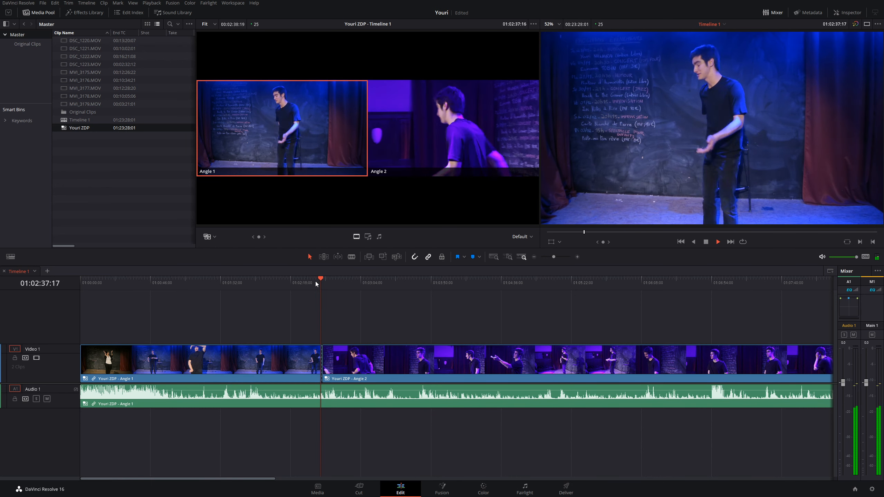
{"action": "key", "text": "2"}
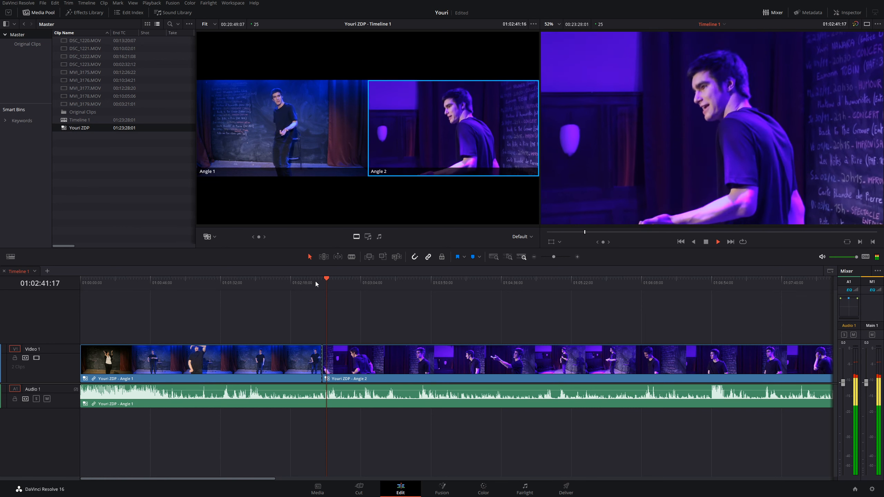
{"action": "key", "text": "space"}
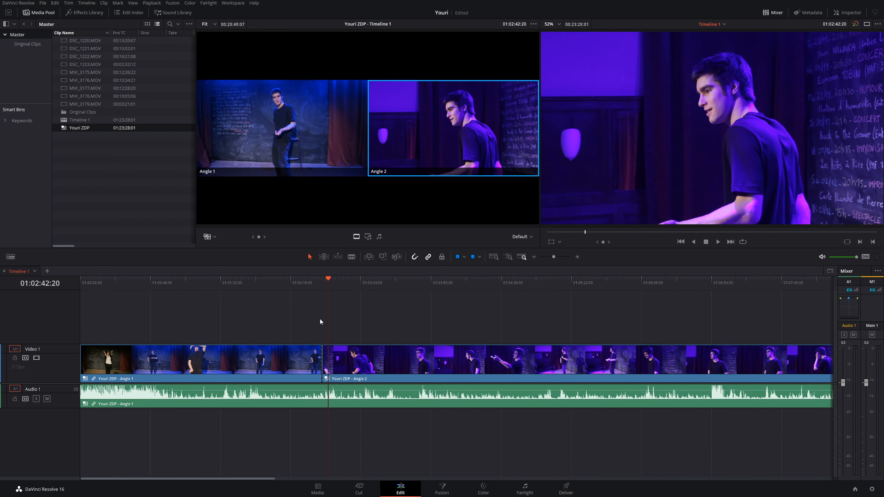
Undo the video-only cut and switch the whole clip's picture to Angle 2 without cutting it
{"action": "key", "text": "ctrl+z"}
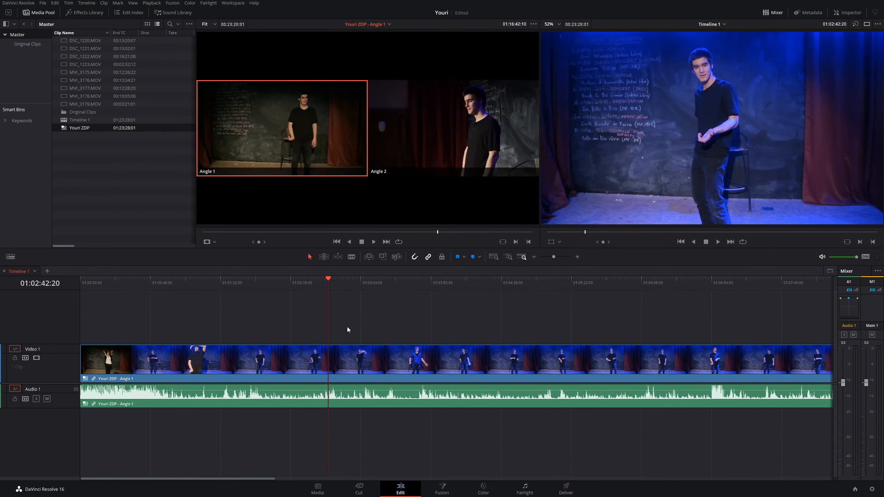
{"action": "left_click", "coordinate": [319, 282]}
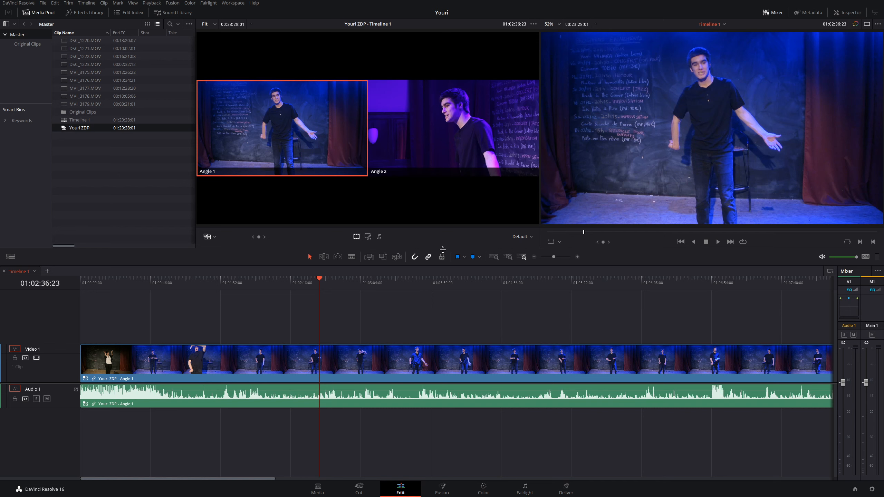
{"action": "left_click", "coordinate": [445, 125]}
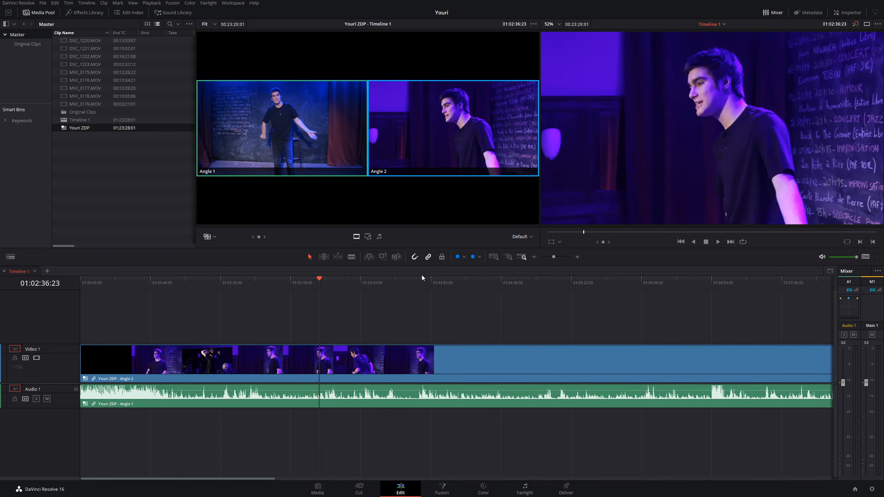
Play Timeline 1 up to 01:02:29:10 to check Angle 2's picture over Angle 1's audio
{"action": "left_click", "coordinate": [304, 283]}
{"action": "key", "text": "space"}
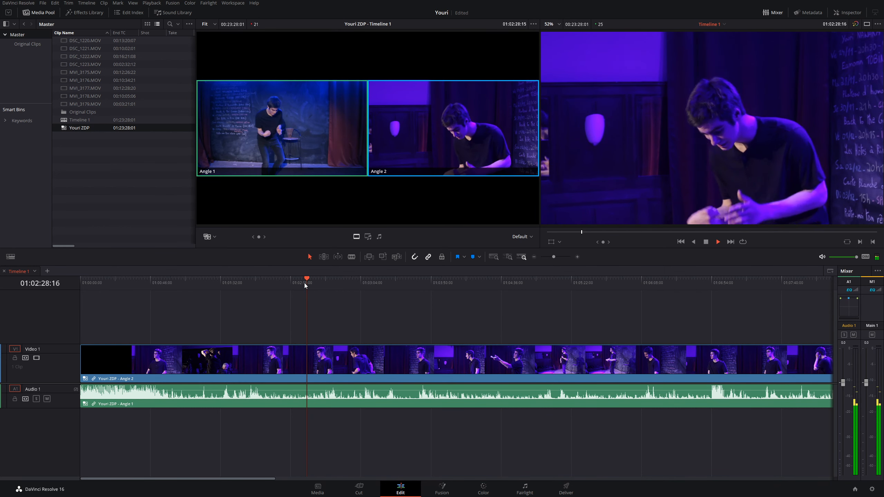
{"action": "key", "text": "space"}
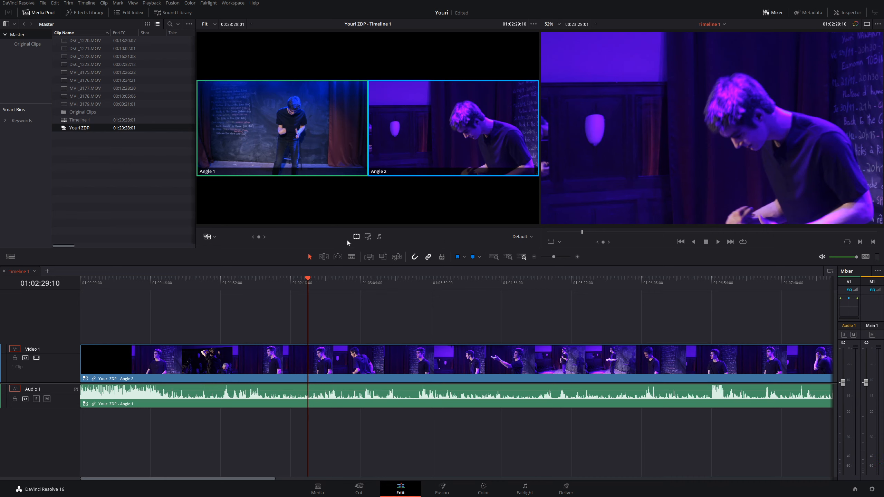
Try Angle 2's audio on the whole clip in audio-only mode, listening up to 01:02:27:04, and restore the audio to Angle 1
{"action": "left_click", "coordinate": [378, 237]}
{"action": "left_click", "coordinate": [422, 143]}
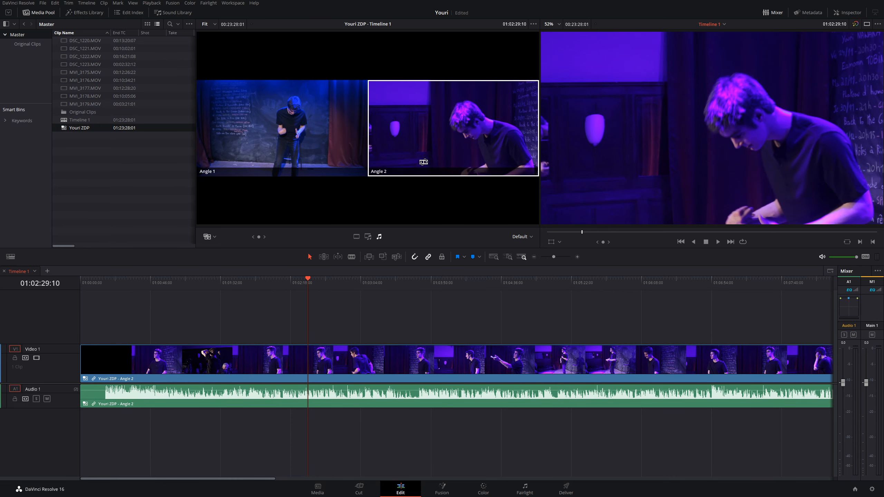
{"action": "left_click", "coordinate": [297, 283]}
{"action": "key", "text": "space"}
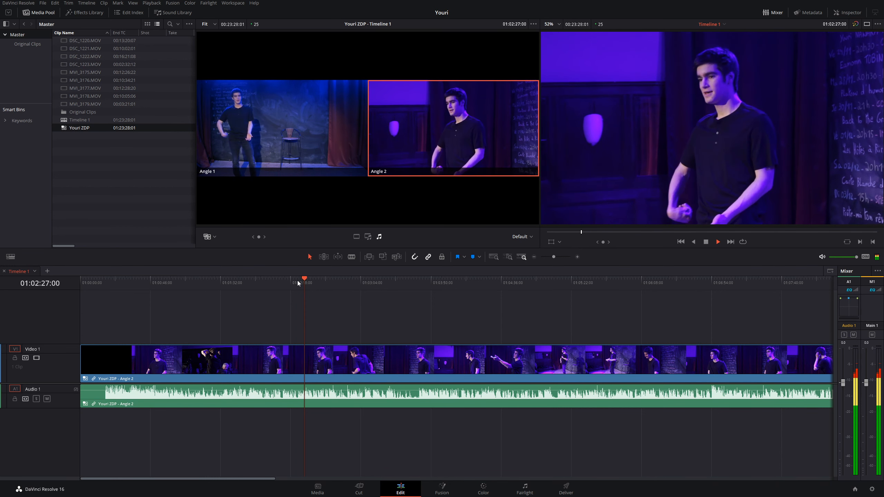
{"action": "key", "text": "space"}
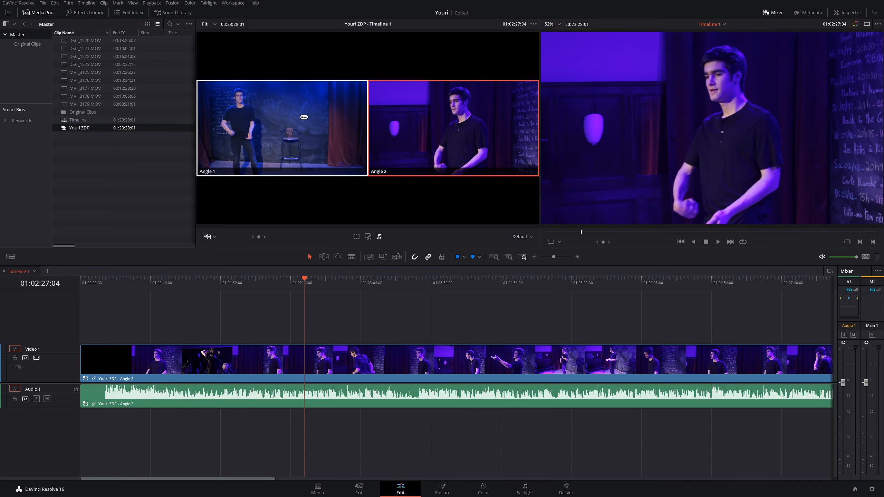
{"action": "left_click", "coordinate": [284, 127], "text": "alt"}
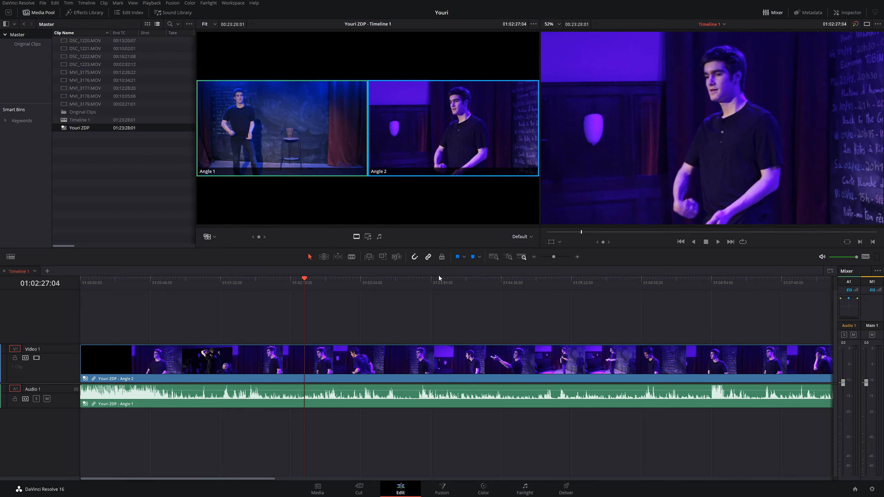
Play from 01:03:40:09 and cut only the video live to Angle 1 at about 01:03:45, then back to Angle 2 at about 01:03:55
{"action": "left_click", "coordinate": [415, 280]}
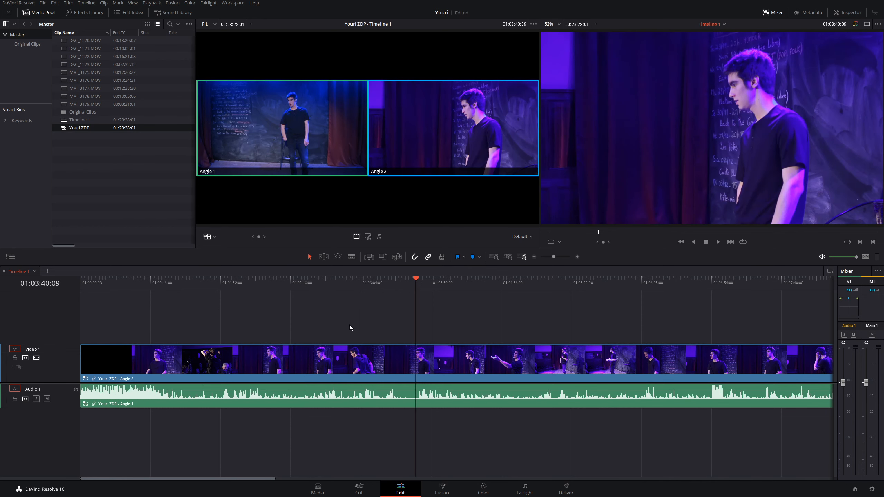
{"action": "key", "text": "space"}
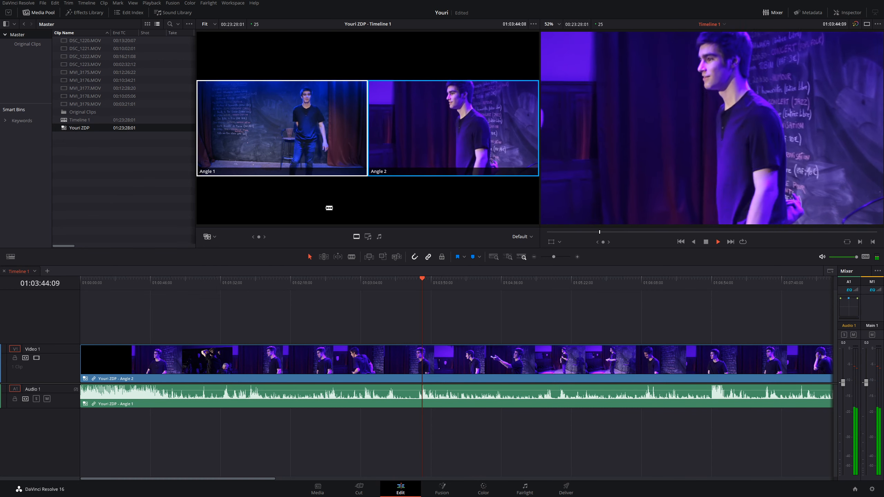
{"action": "key", "text": "1"}
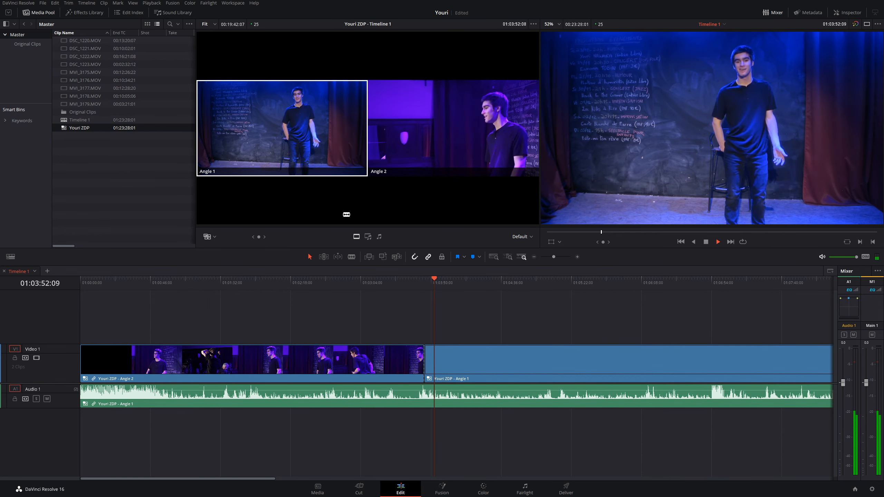
{"action": "left_click", "coordinate": [452, 140]}
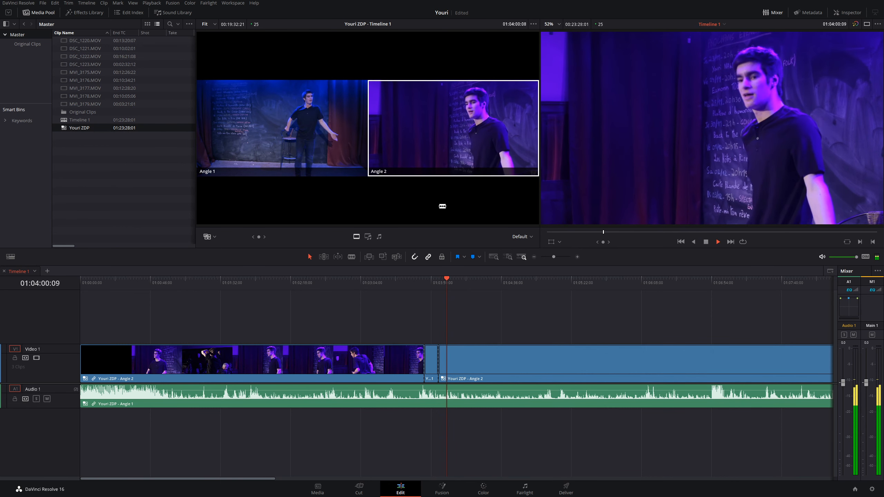
{"action": "key", "text": "space"}
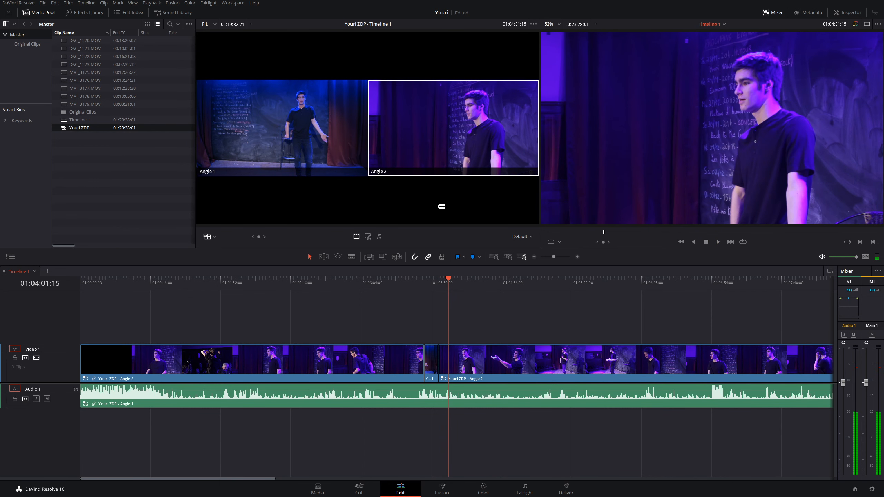
Play Timeline 1 from 01:03:41:24 to 01:04:02:03 to check both live video cuts
{"action": "left_click", "coordinate": [418, 280]}
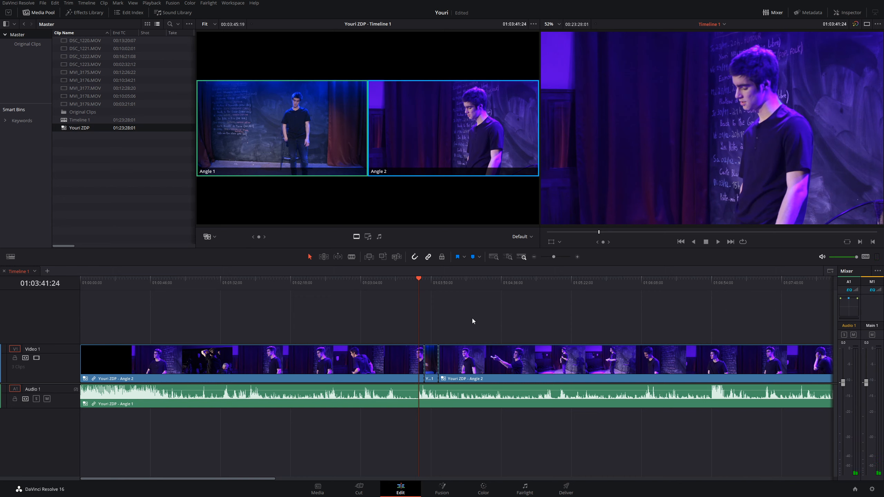
{"action": "key", "text": "space"}
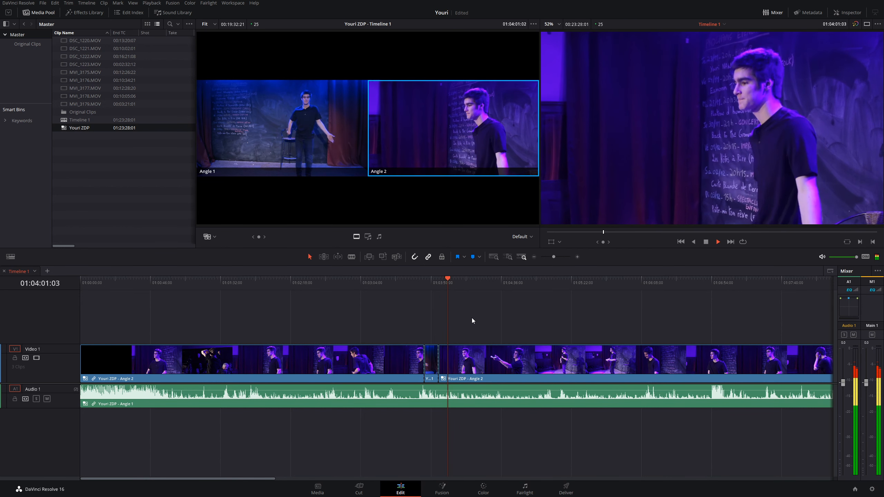
{"action": "key", "text": "space"}
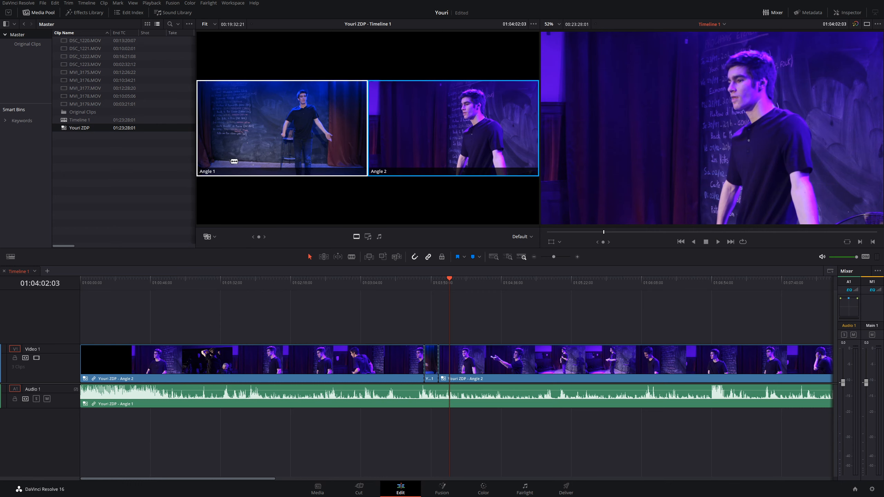
Open Keyboard Customization and expand the Multicam Cut commands in the application's Clip category
{"action": "left_click", "coordinate": [104, 3]}
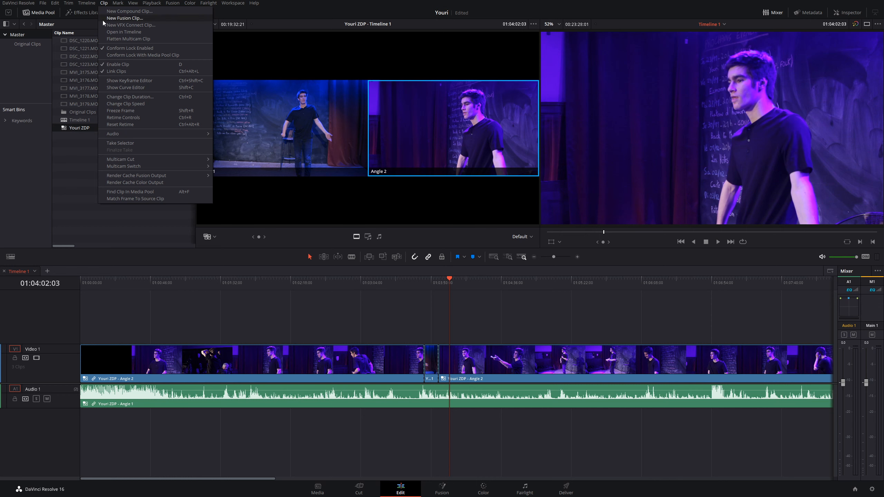
{"action": "mouse_move", "coordinate": [131, 160]}
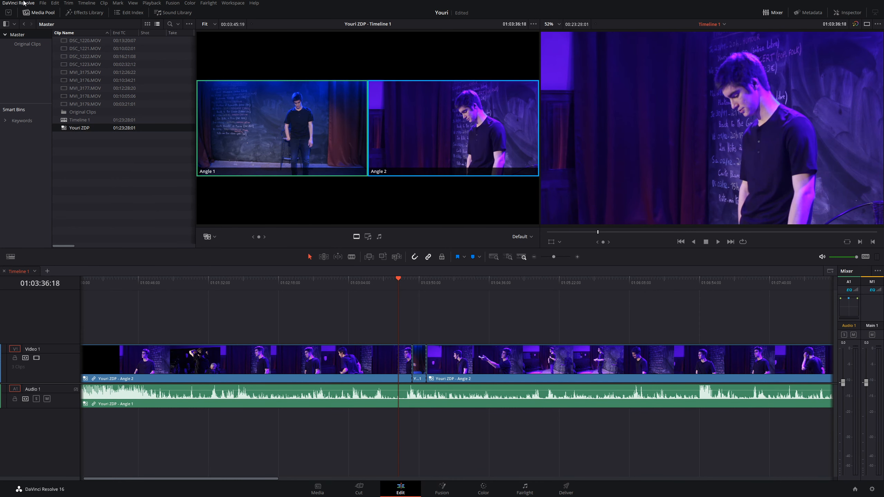
{"action": "left_click", "coordinate": [29, 4]}
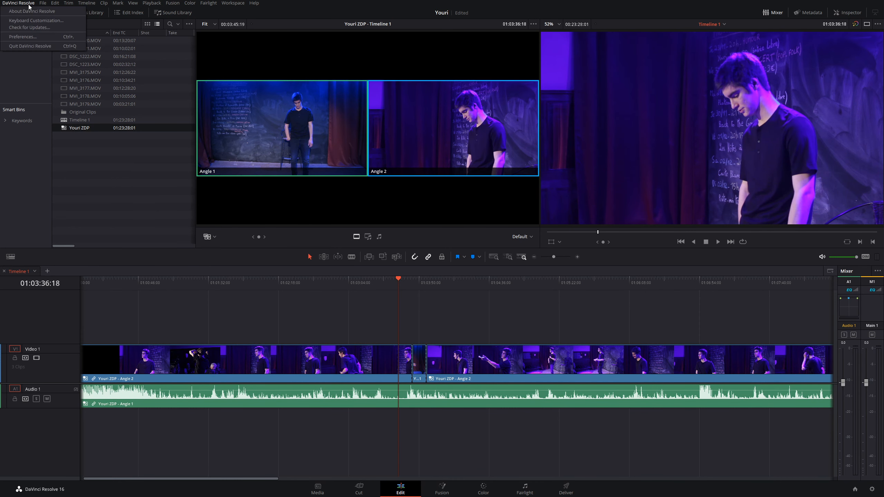
{"action": "left_click", "coordinate": [27, 22]}
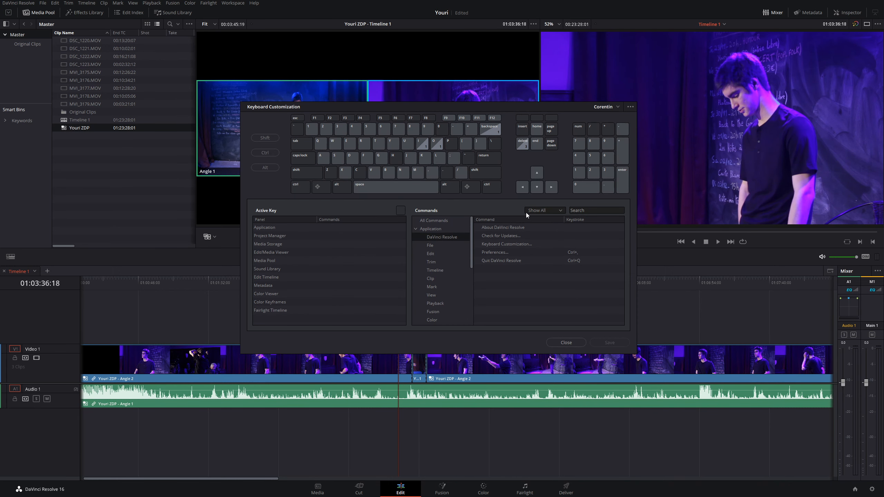
{"action": "left_click", "coordinate": [431, 278]}
{"action": "scroll", "coordinate": [531, 258], "scroll_direction": "down", "scroll_amount": 5}
{"action": "scroll", "coordinate": [484, 282], "scroll_direction": "up", "scroll_amount": 3}
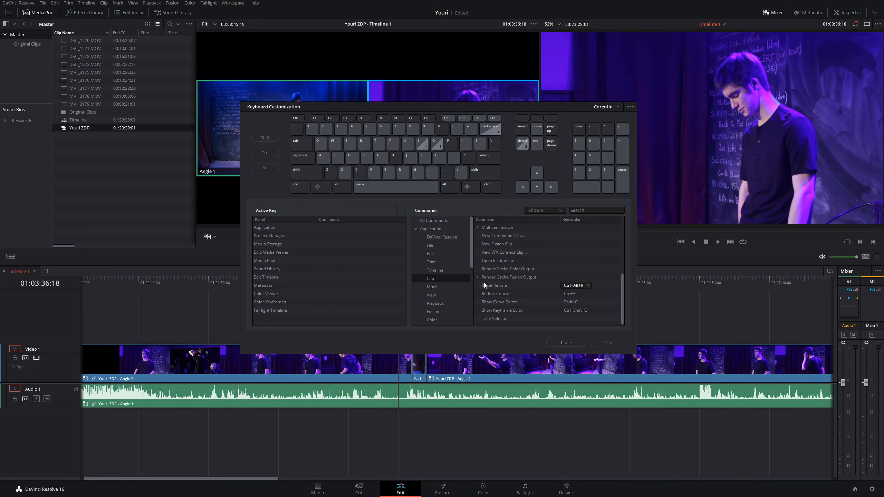
{"action": "left_click", "coordinate": [477, 294]}
{"action": "scroll", "coordinate": [565, 268], "scroll_direction": "down", "scroll_amount": 3}
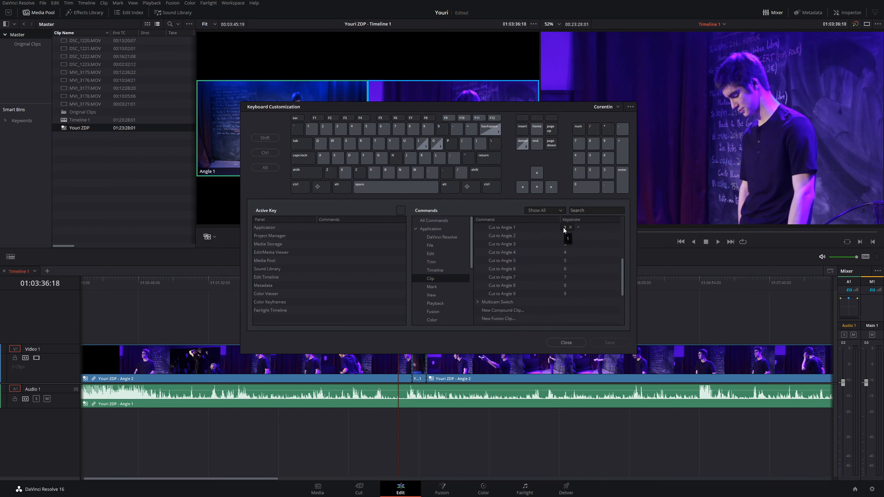
Assign Num+1 to Cut to Angle 1 and Num+2 to Cut to Angle 2, save the shortcuts and close the customization
{"action": "left_click", "coordinate": [566, 228]}
{"action": "key", "text": "KP_1"}
{"action": "left_click", "coordinate": [566, 234]}
{"action": "key", "text": "KP_2"}
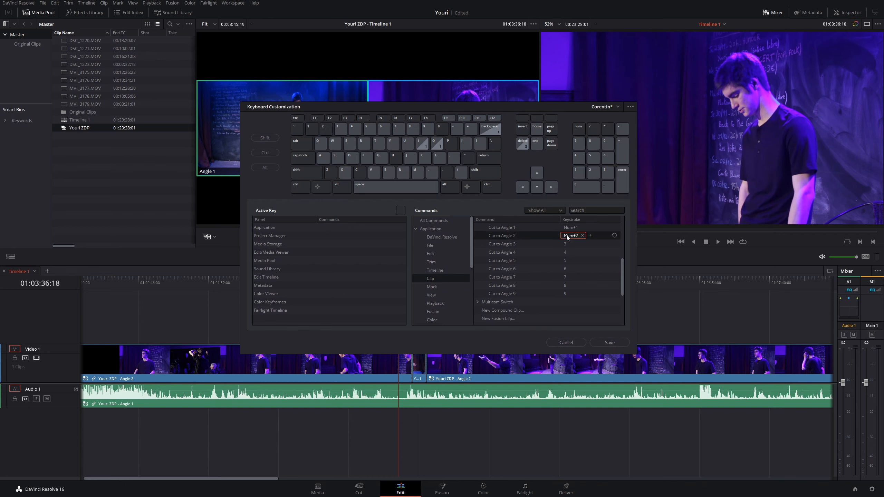
{"action": "left_click", "coordinate": [611, 343]}
{"action": "left_click", "coordinate": [569, 342]}
Move the playhead in Timeline 1 to 01:06:49:23
{"action": "left_click", "coordinate": [492, 283]}
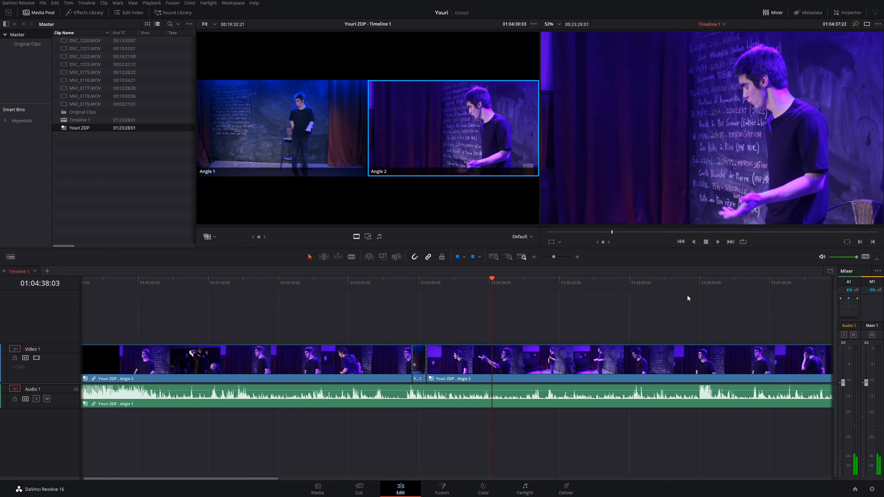
{"action": "left_click", "coordinate": [688, 281]}
{"action": "left_click", "coordinate": [693, 278]}
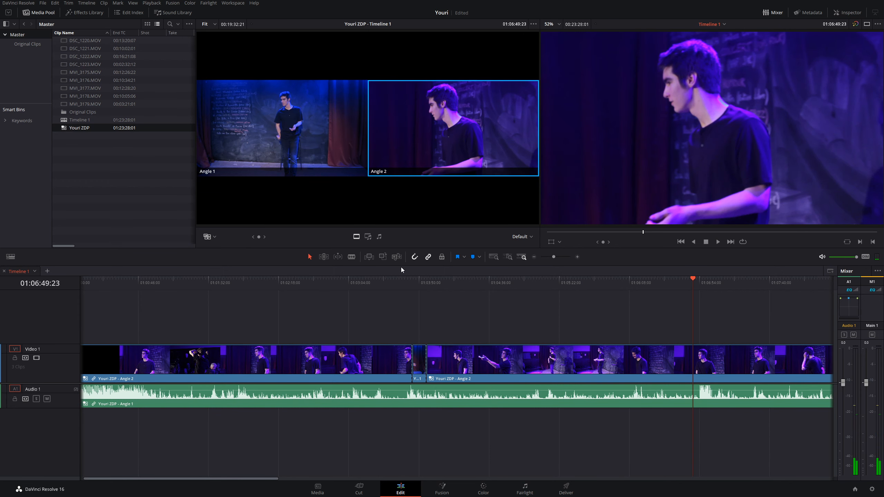
Hide the Media Pool and enlarge the multicam and timeline viewers by shrinking the timeline area
{"action": "left_click_drag", "start_coordinate": [403, 265], "coordinate": [398, 341]}
{"action": "left_click_drag", "start_coordinate": [195, 252], "coordinate": [165, 251]}
{"action": "left_click", "coordinate": [40, 12]}
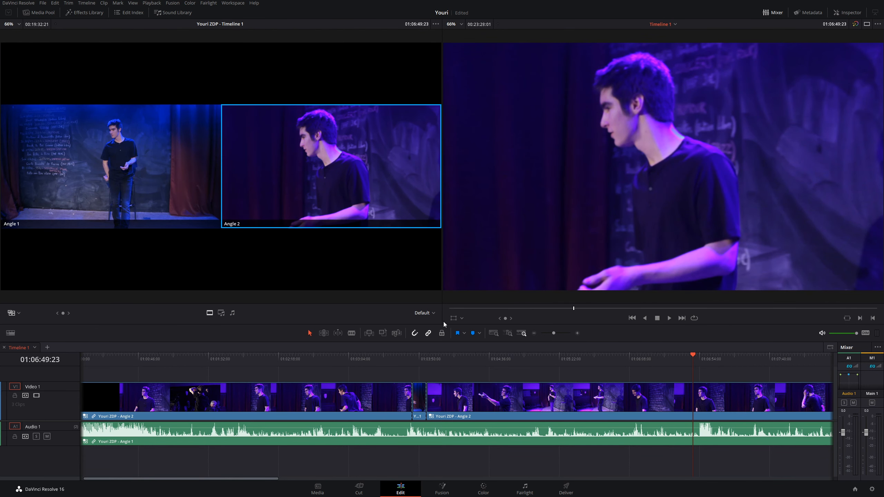
{"action": "left_click_drag", "start_coordinate": [440, 325], "coordinate": [440, 348]}
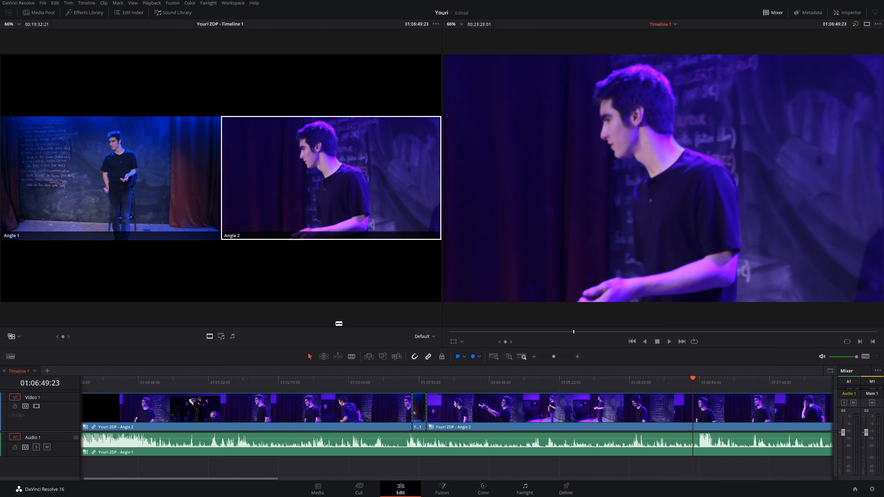
Play from 01:06:49:23 to 01:07:35:02, cutting live to Angle 1 at about 01:06:54, Angle 2 at 01:07:06, Angle 1 at 01:07:14 and Angle 2 at 01:07:25
{"action": "key", "text": "space"}
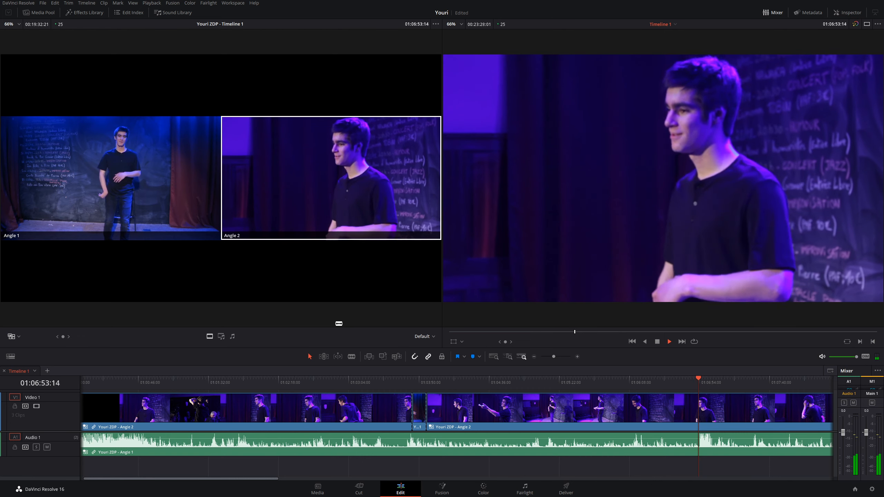
{"action": "key", "text": "1"}
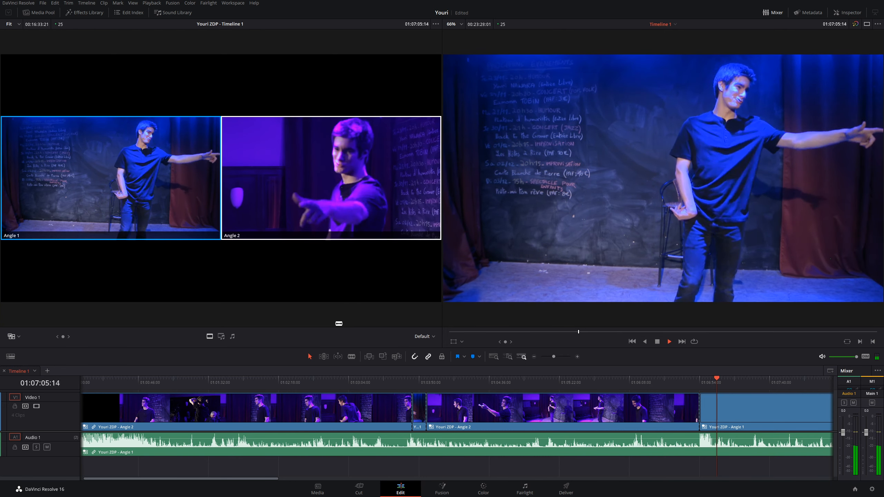
{"action": "key", "text": "2"}
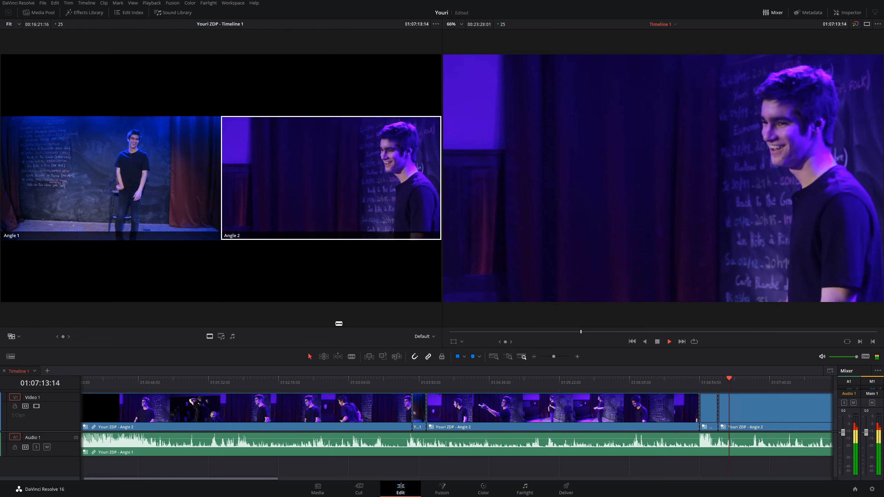
{"action": "key", "text": "1"}
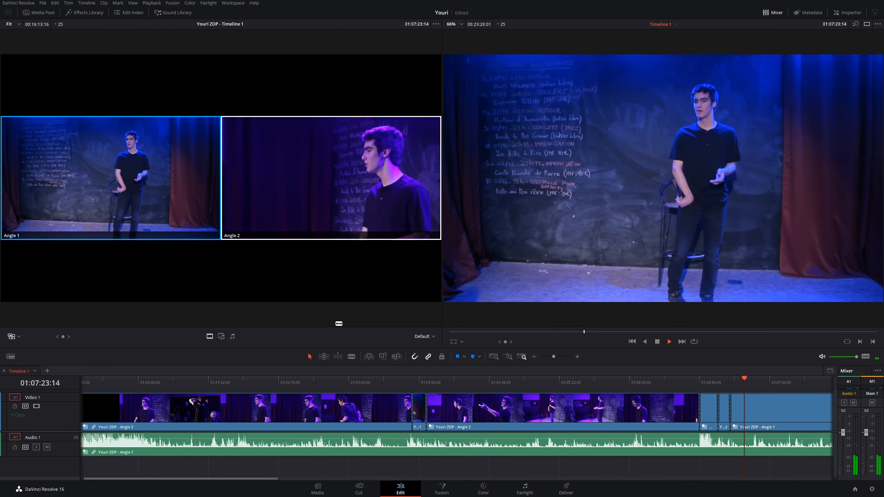
{"action": "key", "text": "2"}
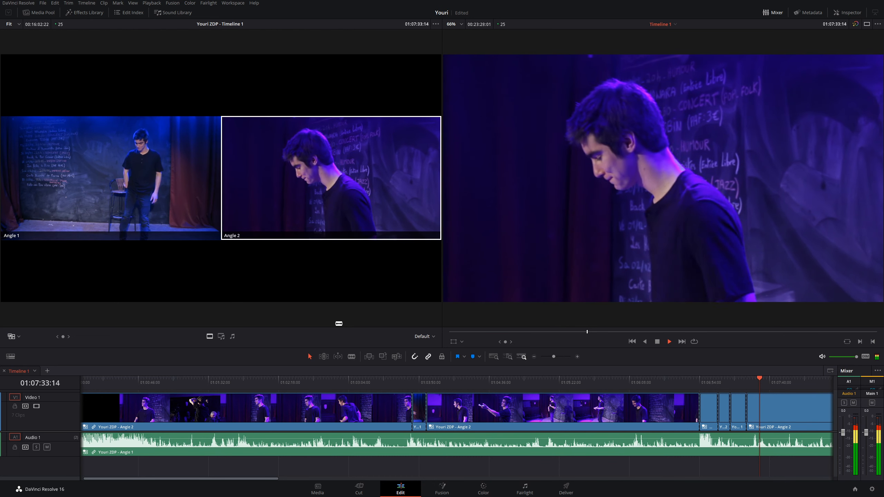
{"action": "key", "text": "space"}
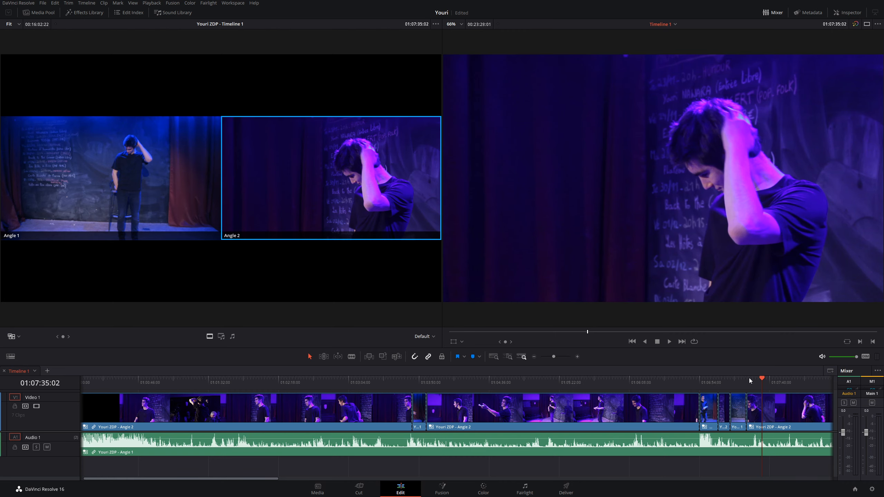
Try Angle 2 on the Angle 1 segment starting at 01:07:14:10, play part of it, and switch the segment back to Angle 1
{"action": "left_click_drag", "start_coordinate": [747, 379], "coordinate": [727, 382]}
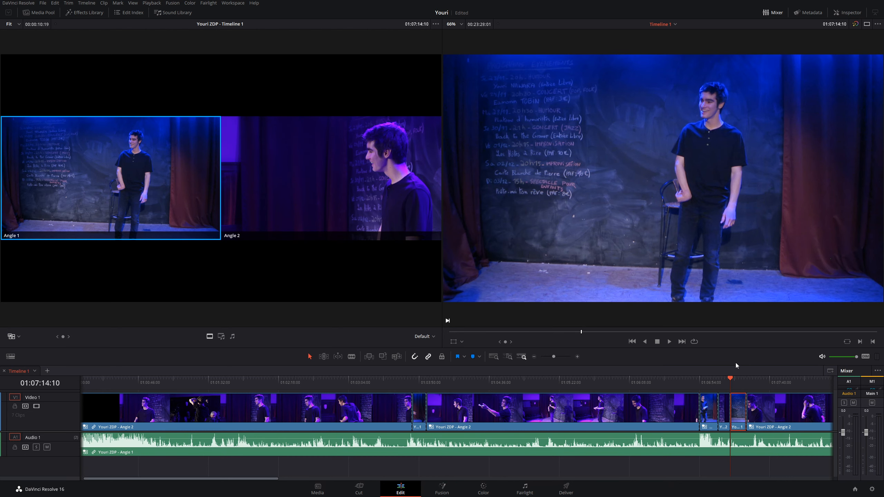
{"action": "left_click", "coordinate": [317, 156]}
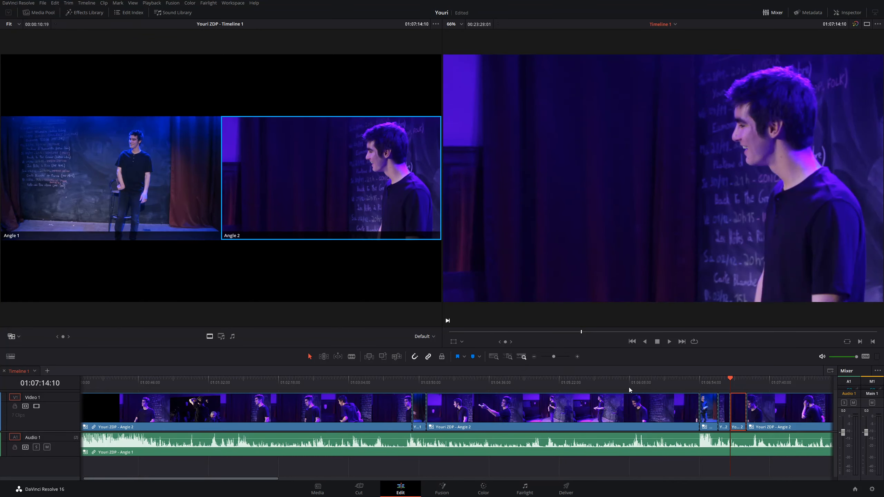
{"action": "left_click_drag", "start_coordinate": [730, 383], "coordinate": [739, 378]}
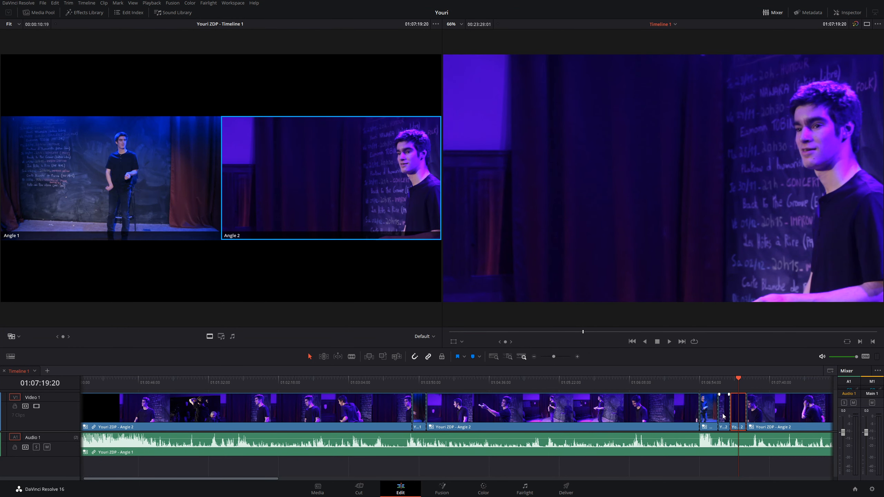
{"action": "key", "text": "space"}
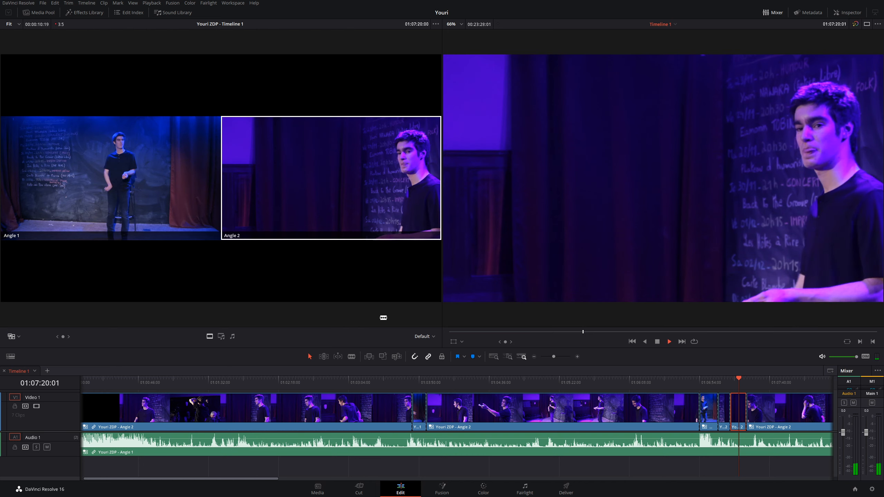
{"action": "key", "text": "space"}
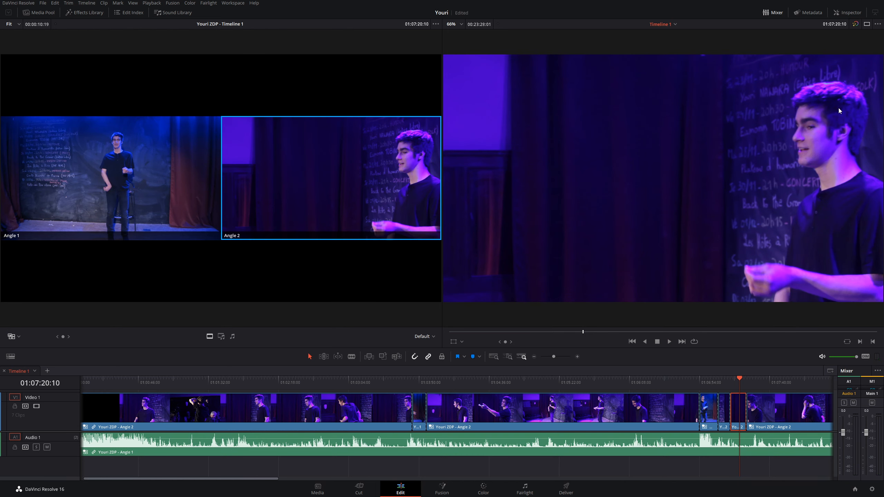
{"action": "left_click", "coordinate": [146, 188]}
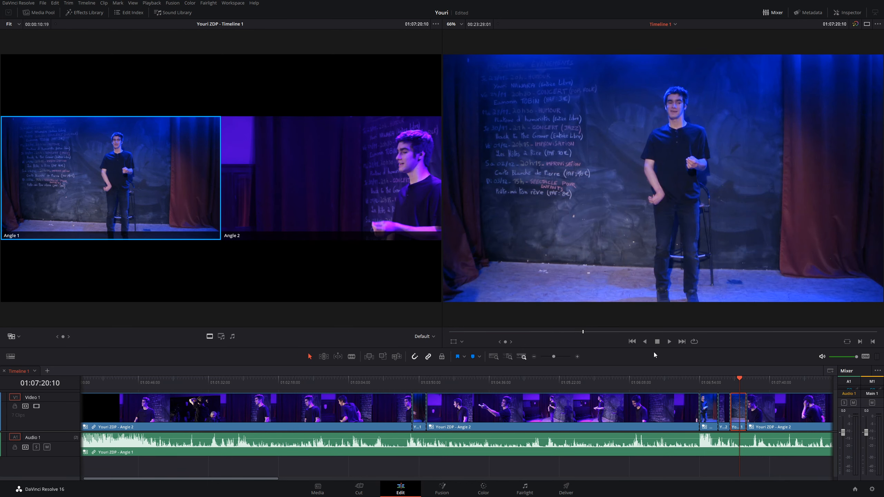
Cut the video to Angle 2 at 01:06:59:11, inside the Angle 1 segment that starts at about 01:06:54
{"action": "left_click", "coordinate": [707, 382]}
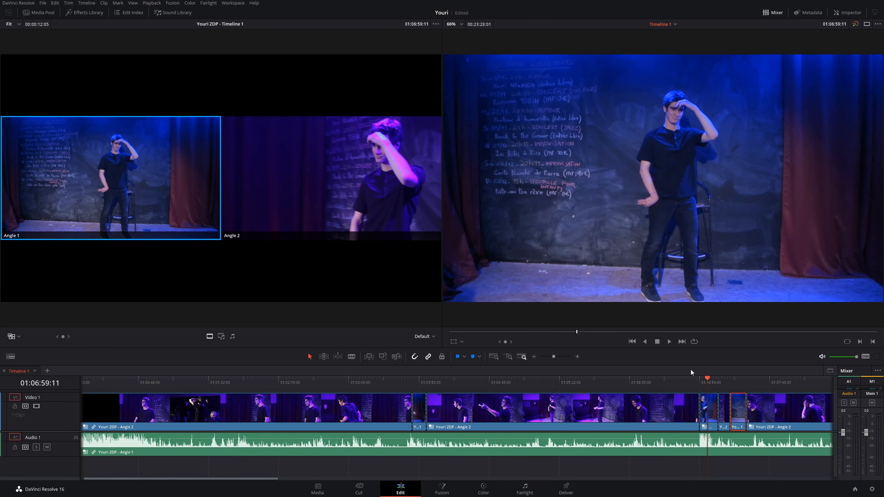
{"action": "left_click", "coordinate": [292, 150]}
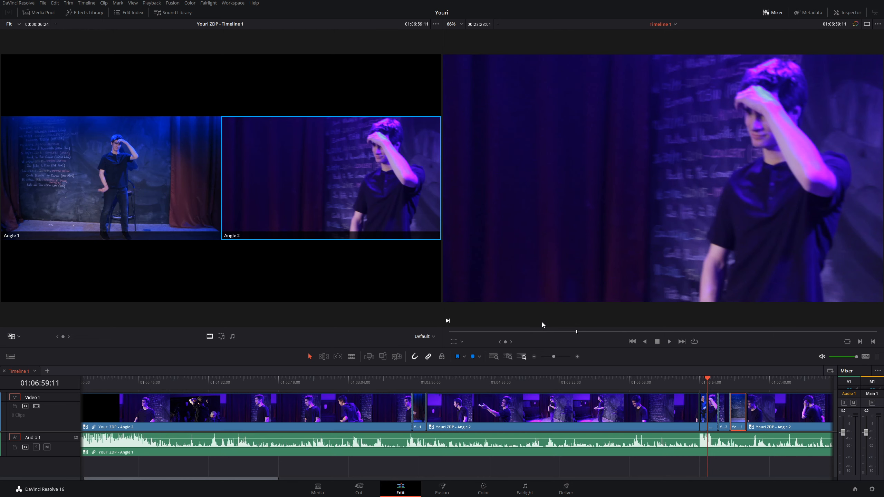
{"action": "scroll", "coordinate": [556, 408], "scroll_direction": "right", "scroll_amount": 5}
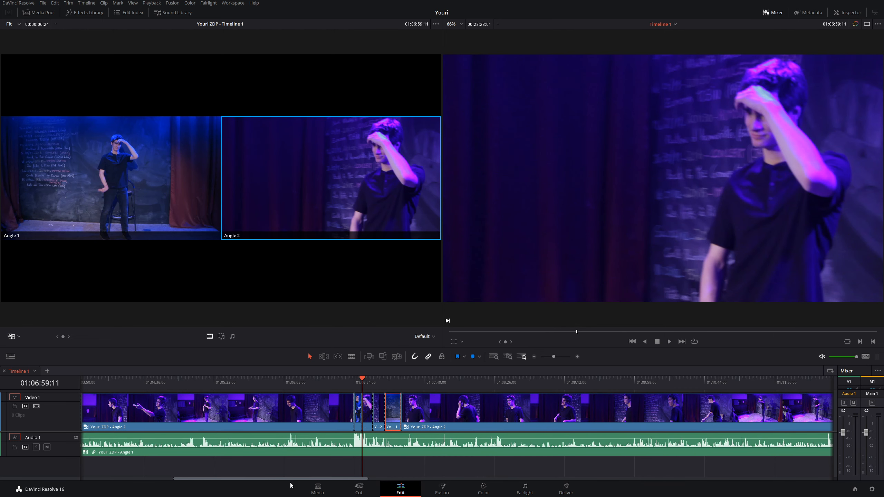
{"action": "scroll", "coordinate": [297, 479], "scroll_direction": "down", "scroll_amount": 5}
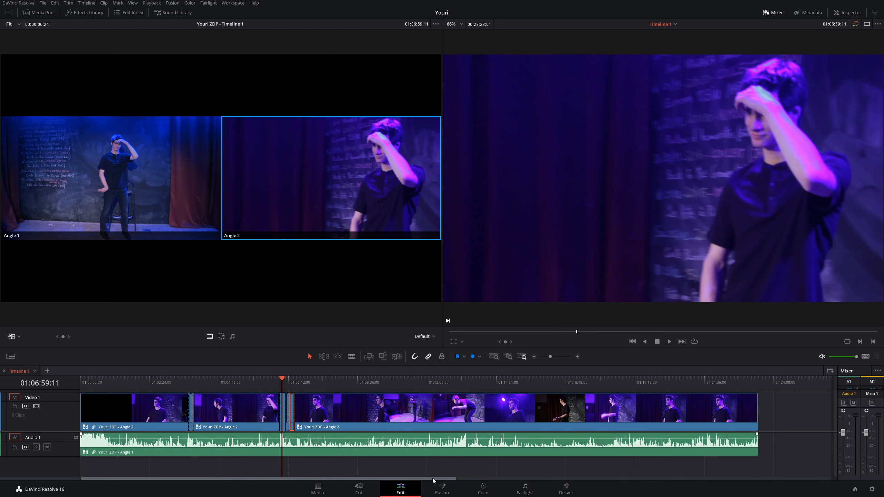